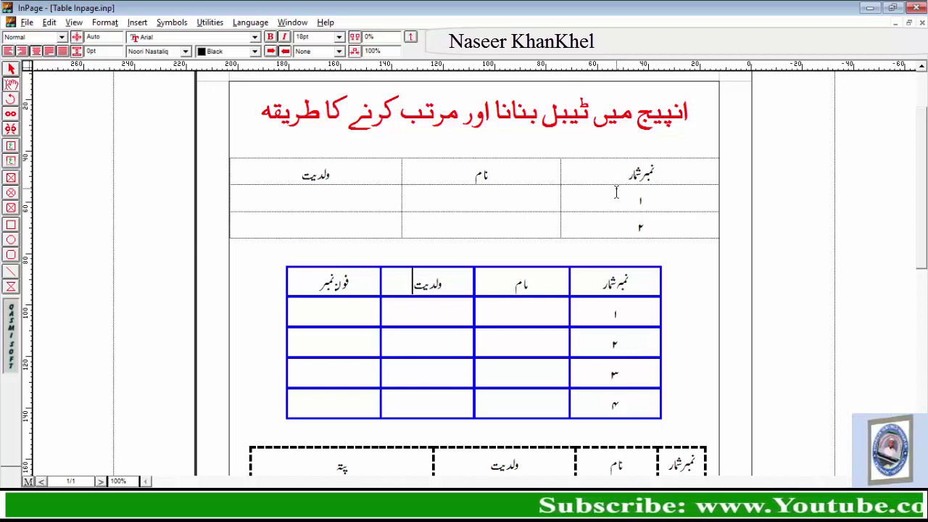
Examine the sample tables in the document, including the dashed table's header and note rows and the cyan title row.
scroll(474, 290, down, 3)
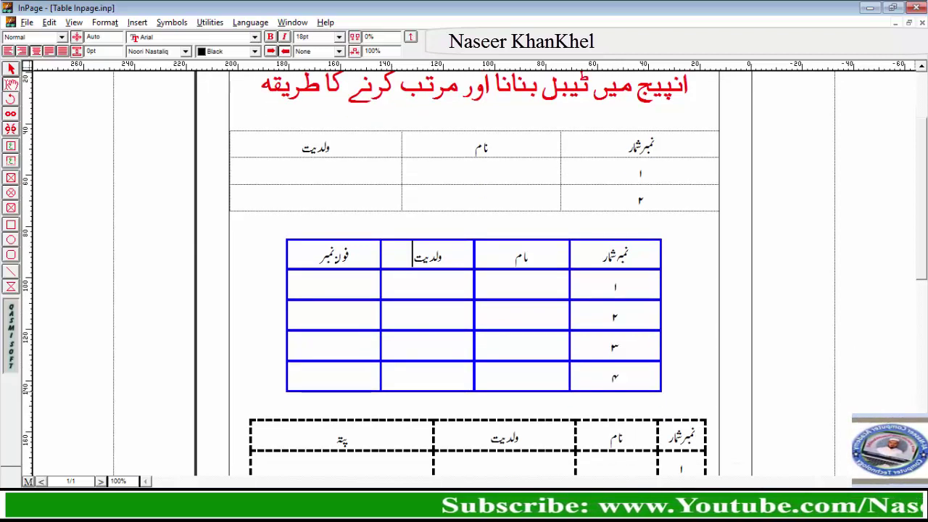
scroll(474, 290, down, 5)
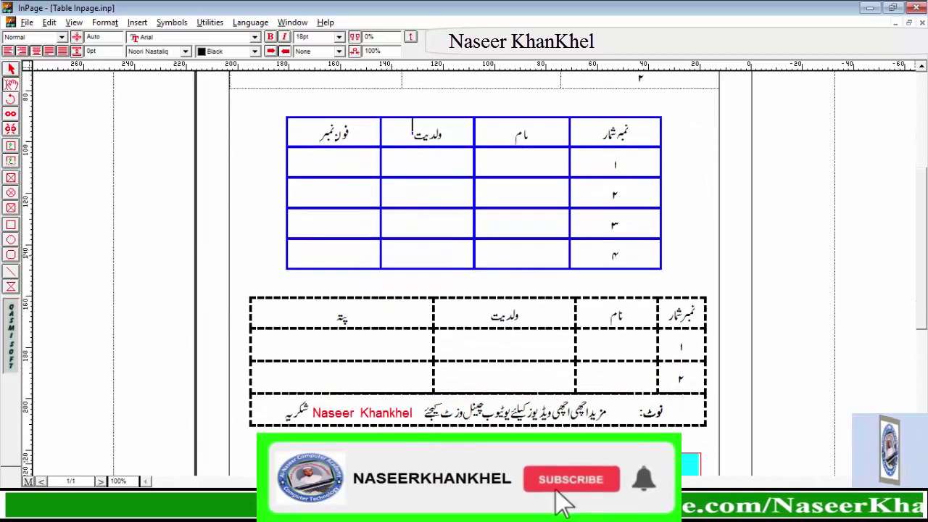
scroll(475, 275, down, 4)
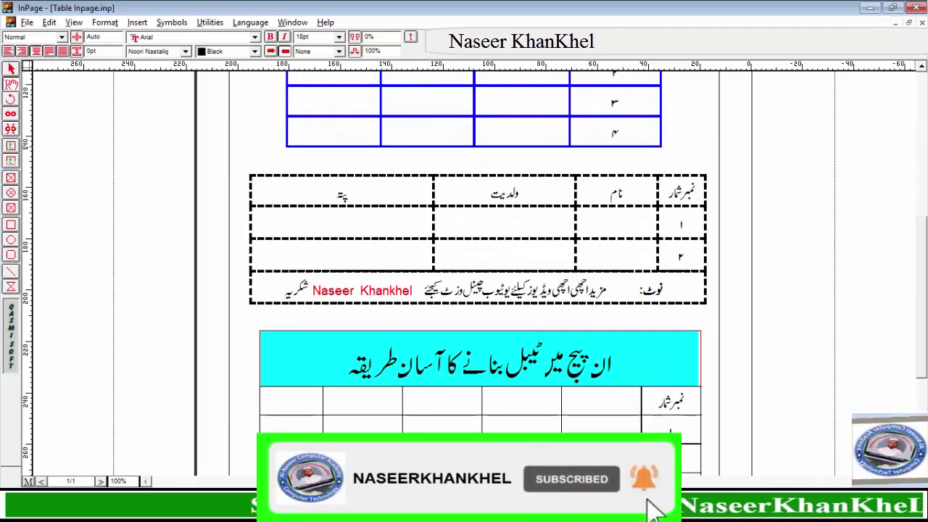
scroll(474, 276, down, 2)
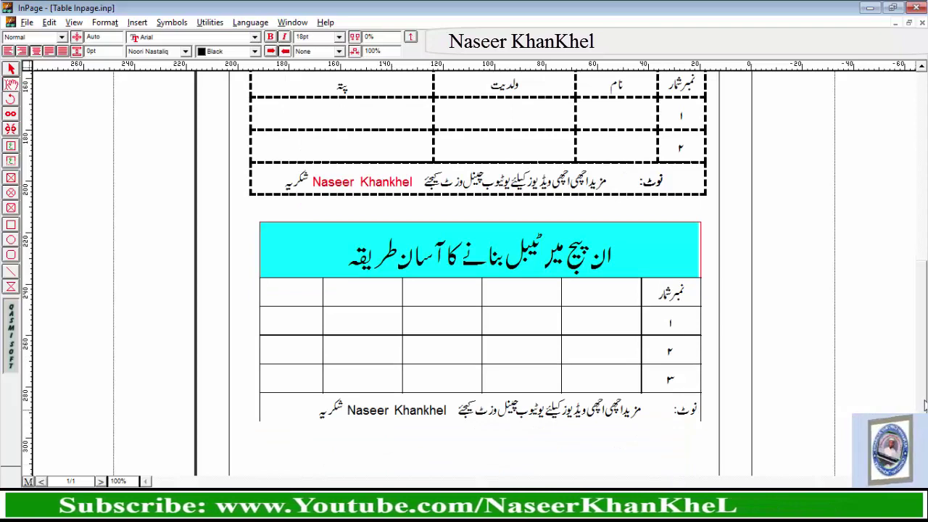
scroll(474, 276, up, 6)
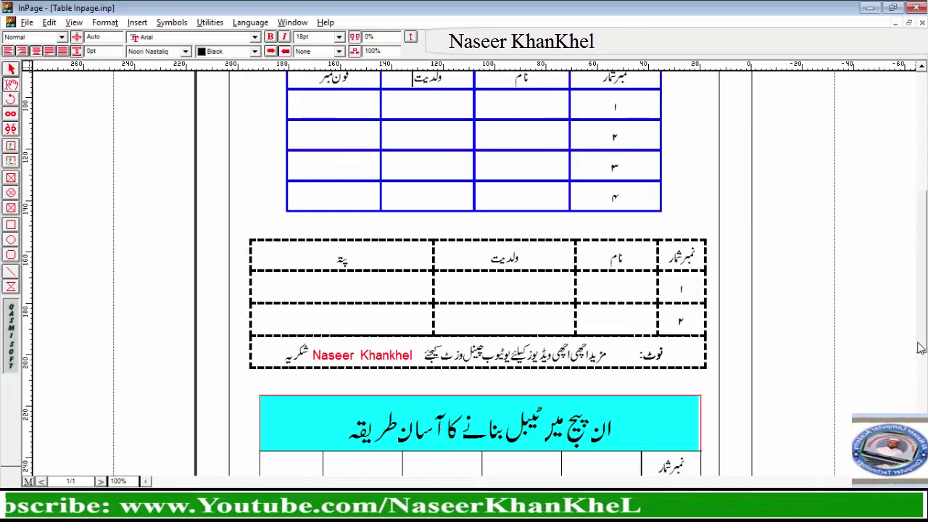
scroll(872, 301, up, 5)
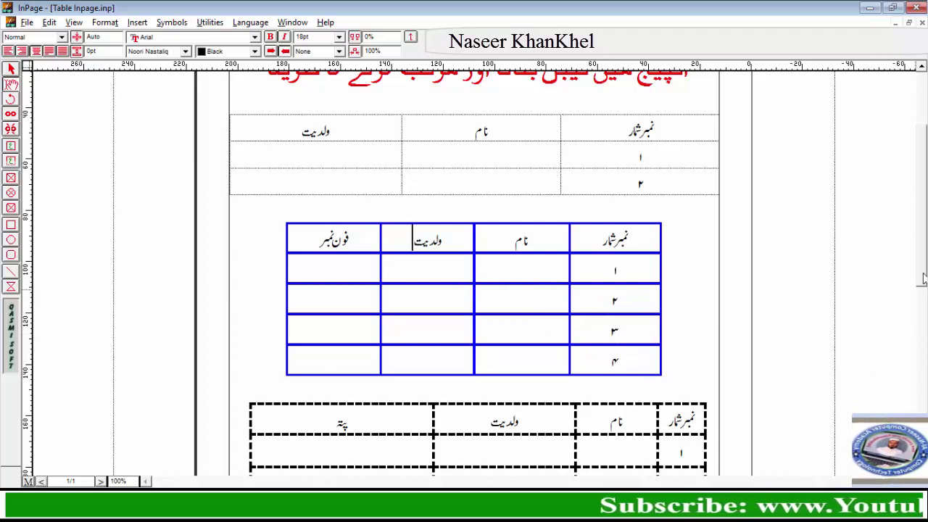
drag(924, 279, 923, 347)
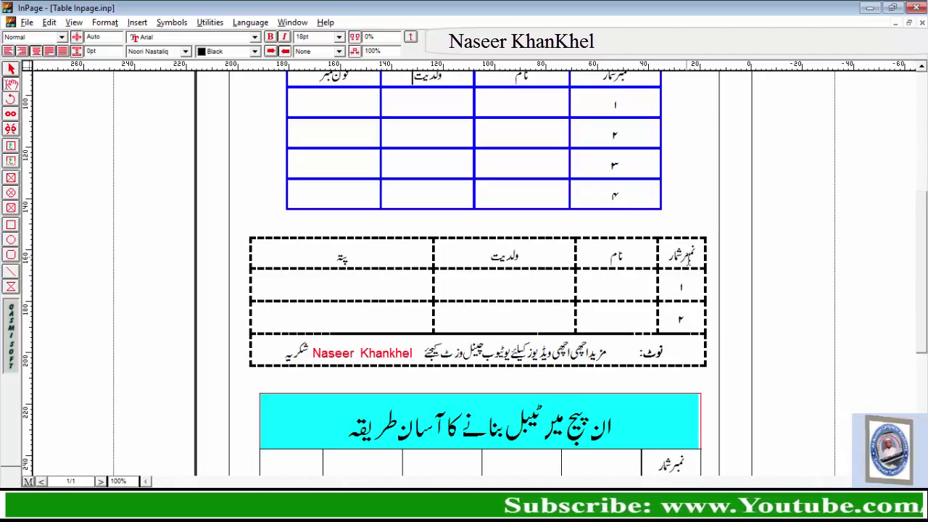
drag(681, 258, 394, 259)
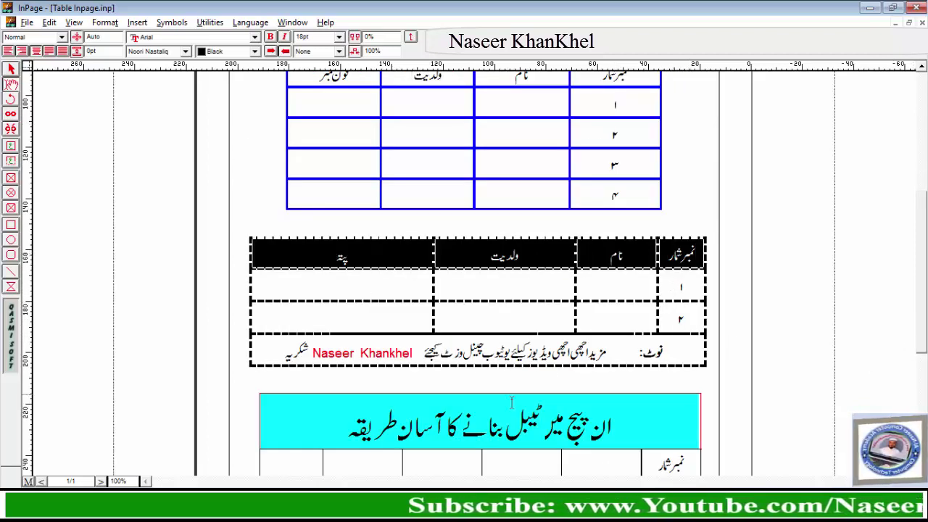
double_click(522, 430)
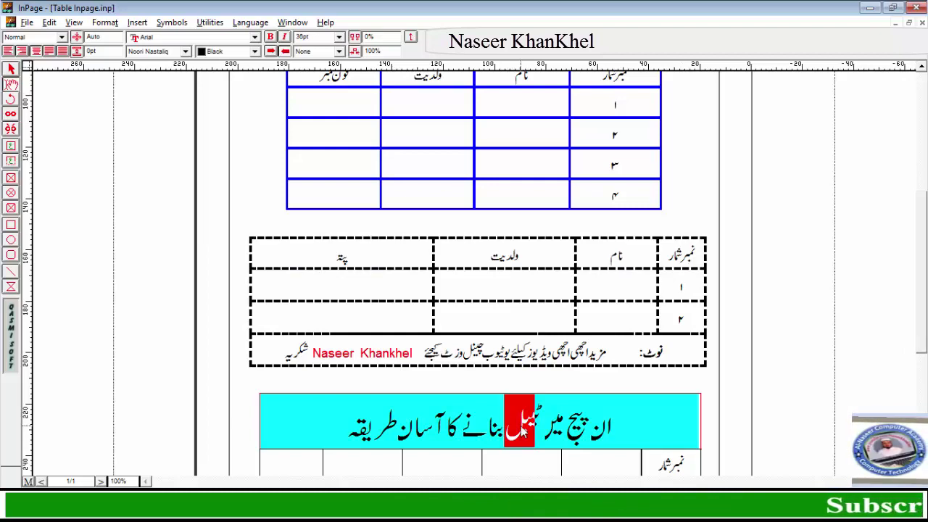
click(570, 351)
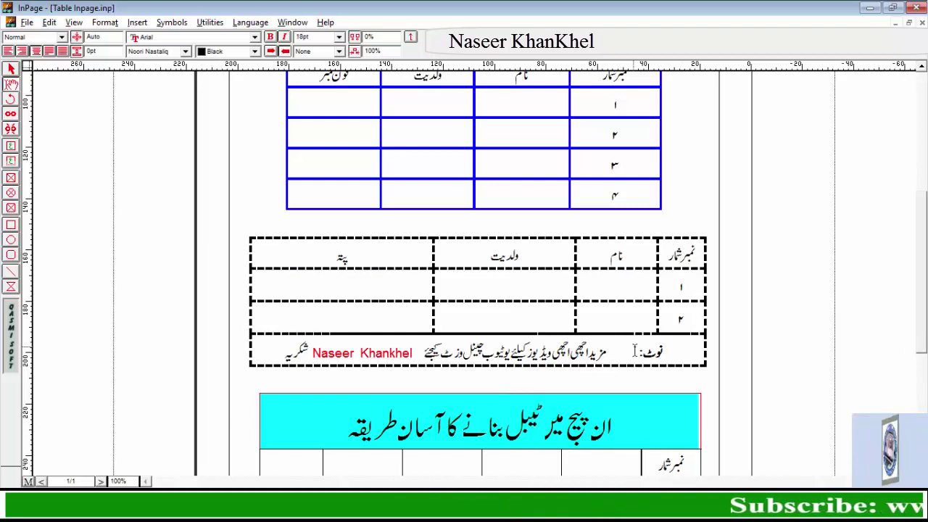
drag(671, 351, 336, 349)
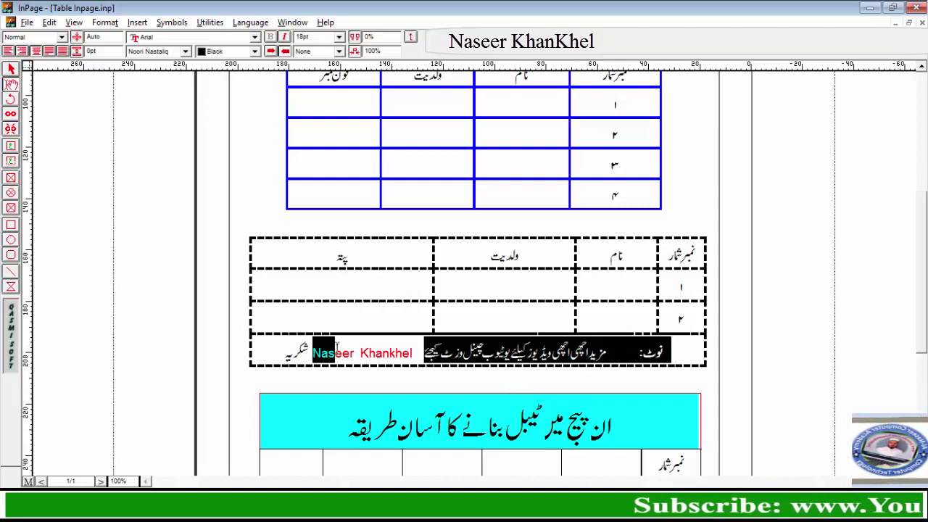
click(417, 369)
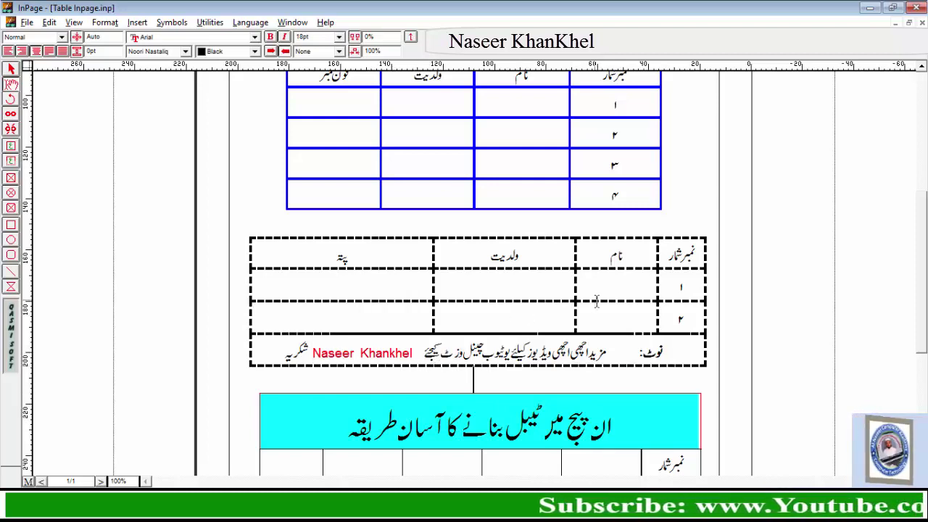
Select the serial-number column of the blue table, followed by its whole header row, and clear the selection.
scroll(685, 203, up, 3)
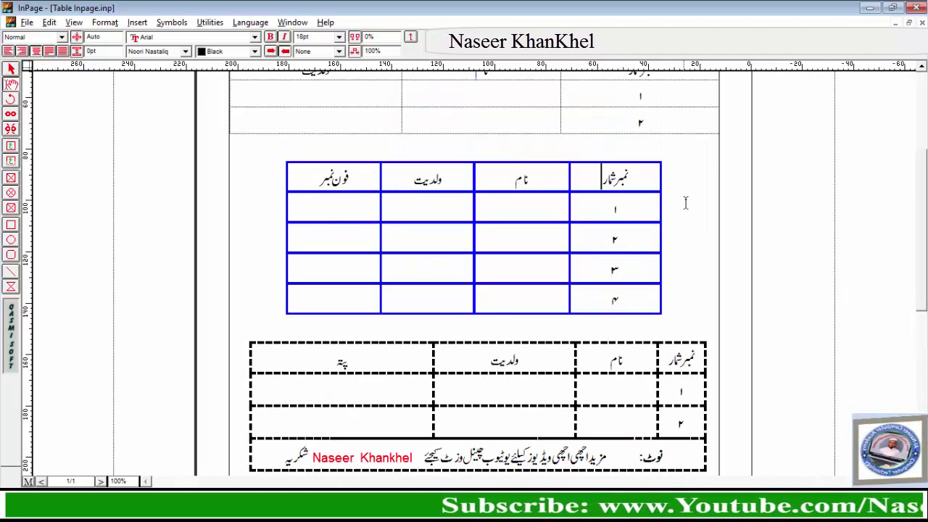
click(641, 177)
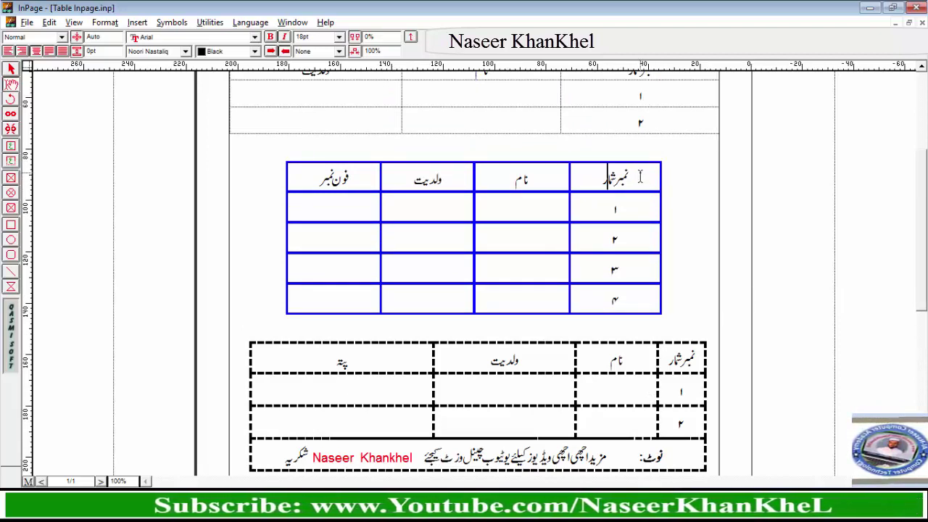
key(shift+Down)
key(shift+Down)
key(shift+Down)
key(shift+Down)
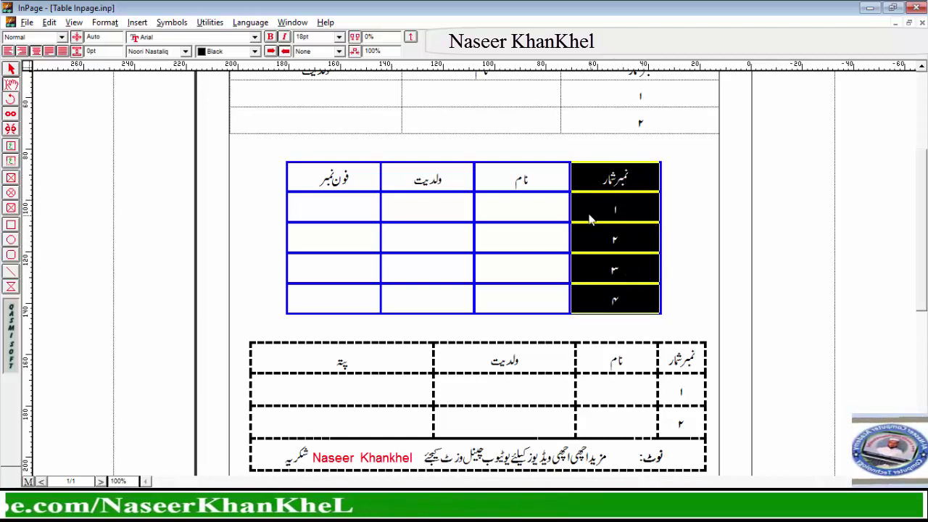
click(624, 208)
drag(632, 180, 307, 182)
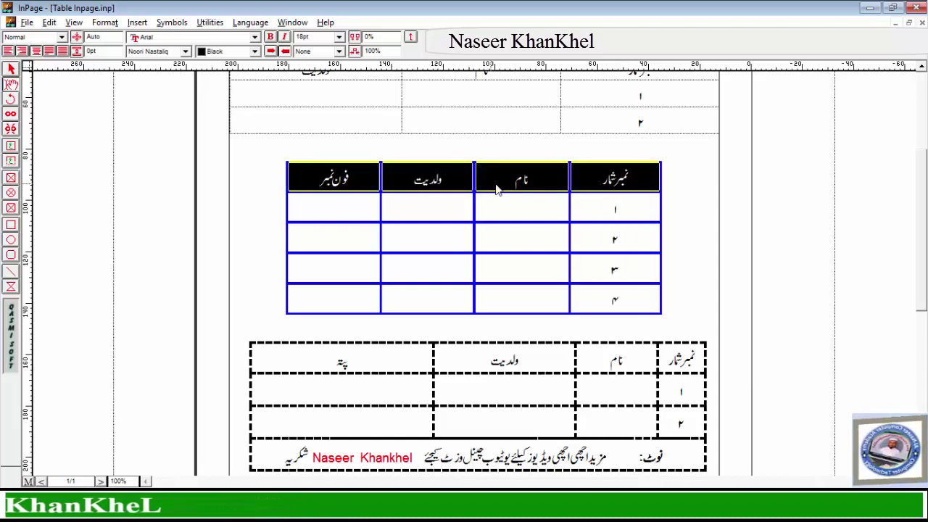
click(548, 204)
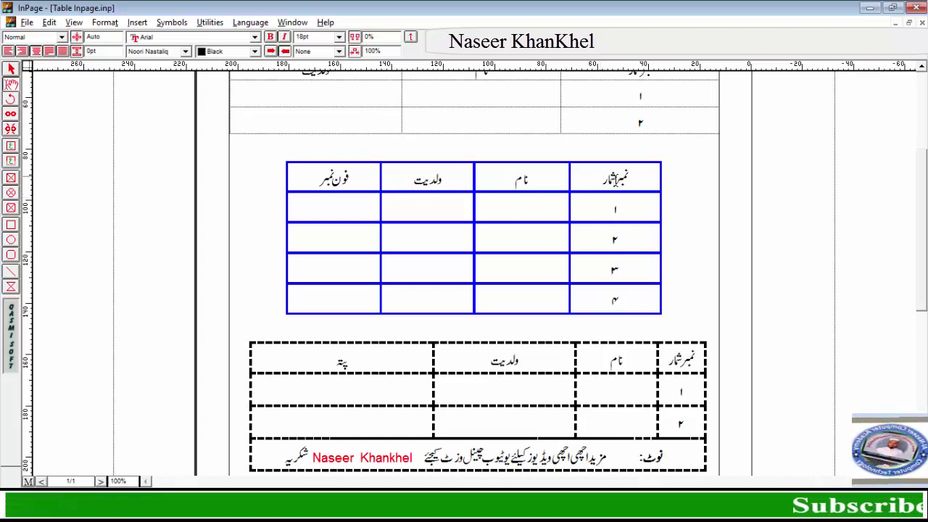
Select the blue table's first two columns, its header row and the entire table, clearing the selection at the end.
drag(614, 181, 514, 305)
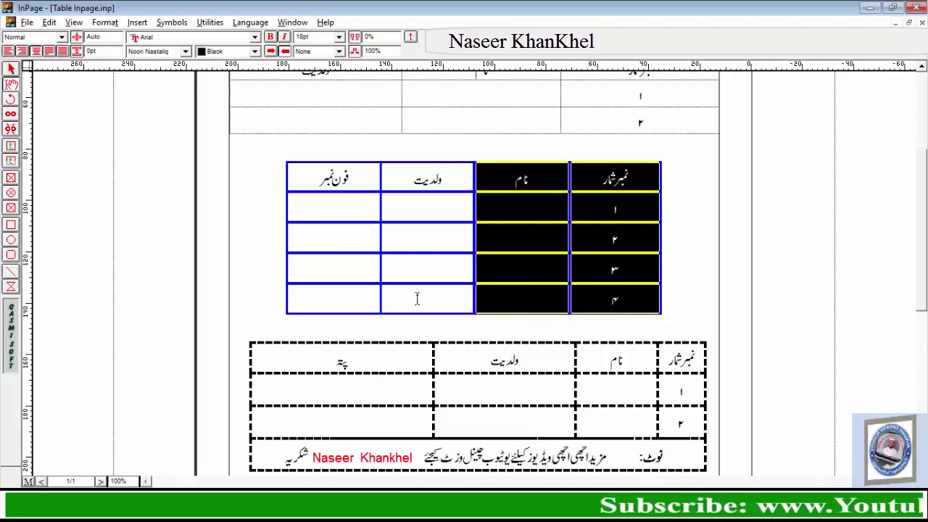
drag(417, 298, 311, 299)
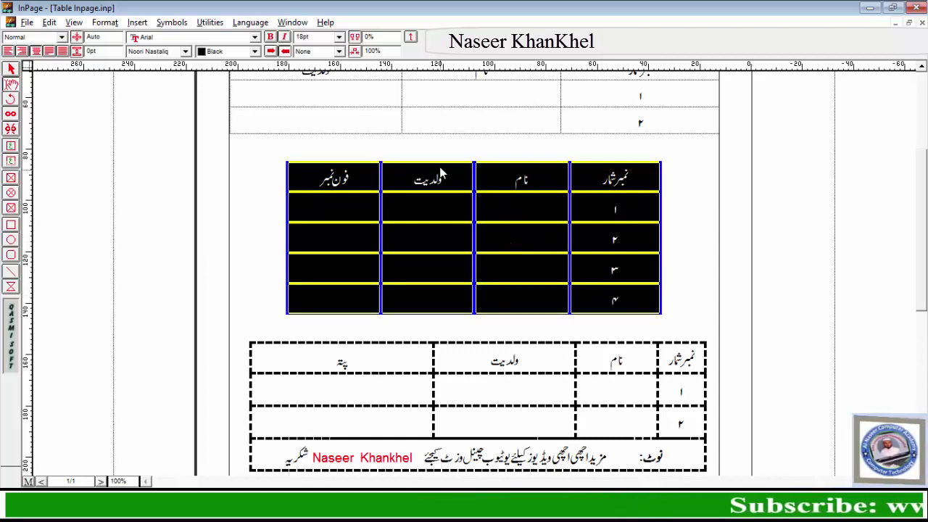
click(483, 270)
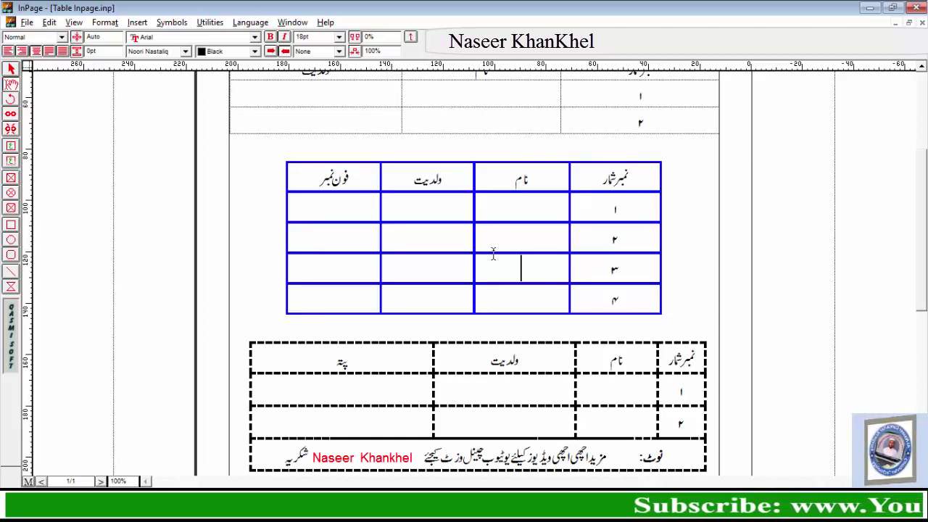
drag(633, 178, 324, 183)
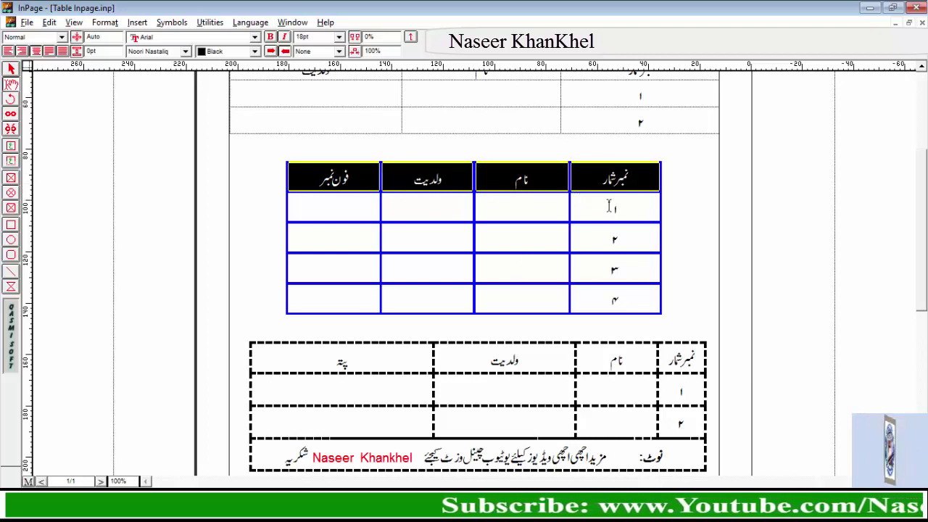
drag(633, 209, 305, 232)
drag(615, 178, 298, 291)
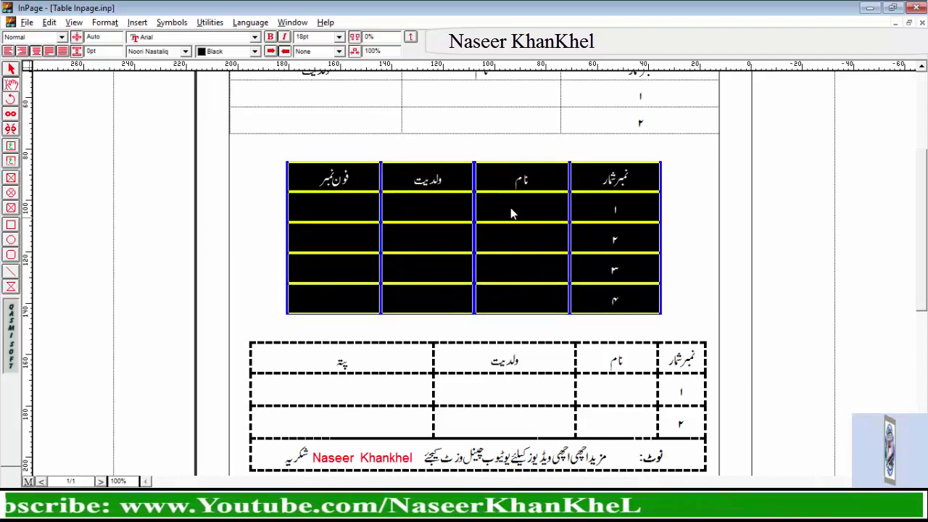
click(528, 225)
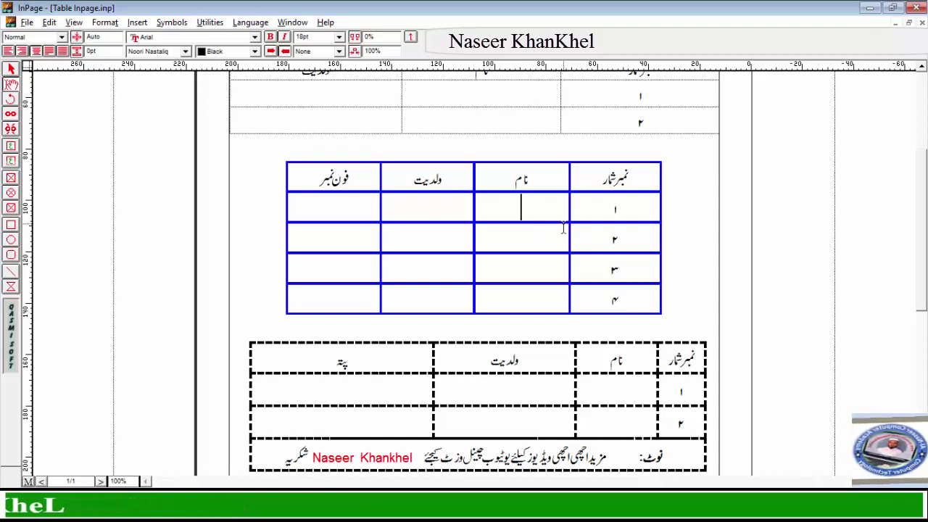
Create a new one-page A4 portrait document with right-to-left direction and 12.7 mm margins.
key(ctrl+n)
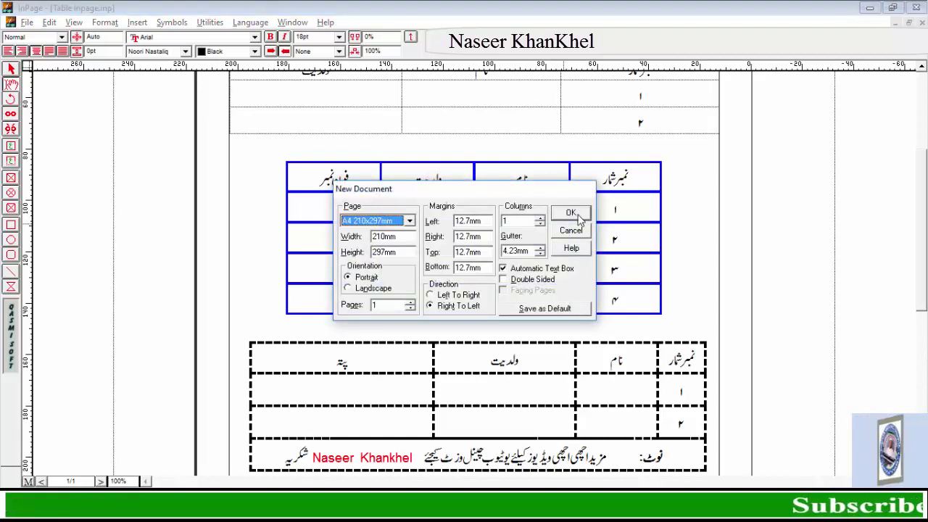
click(571, 214)
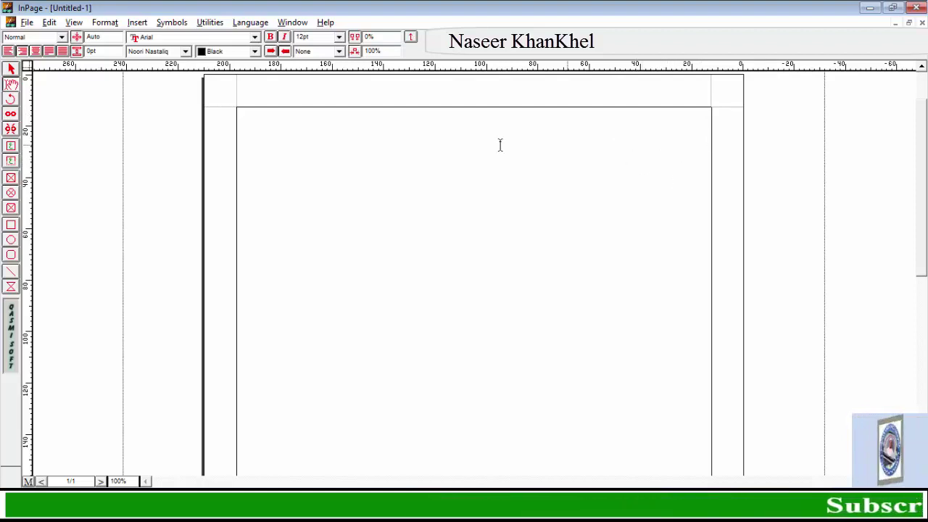
Insert a table with 5 rows and 6 columns at automatic column width in the blank document.
click(137, 22)
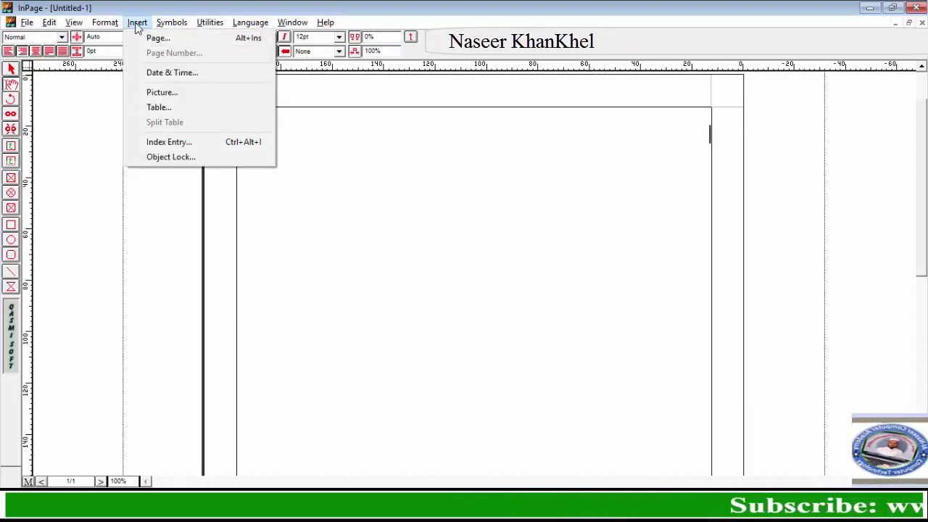
click(176, 106)
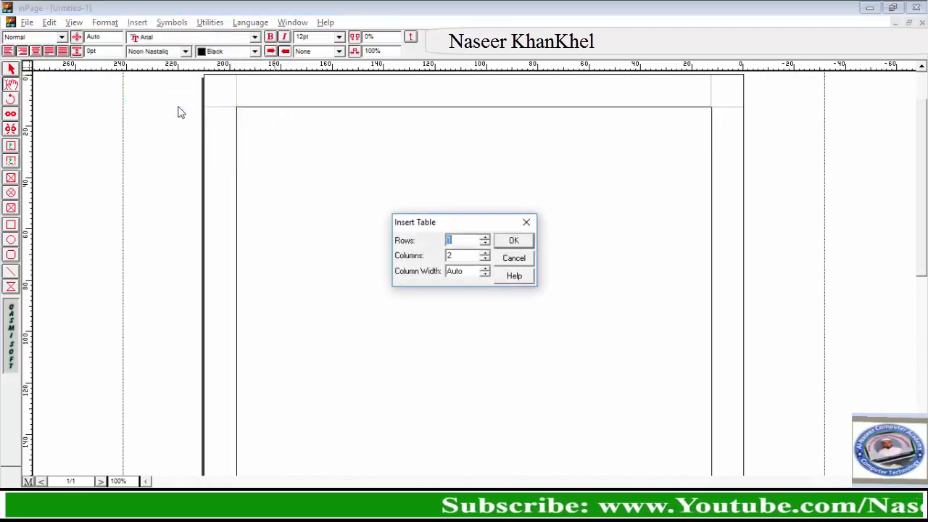
drag(450, 226, 415, 205)
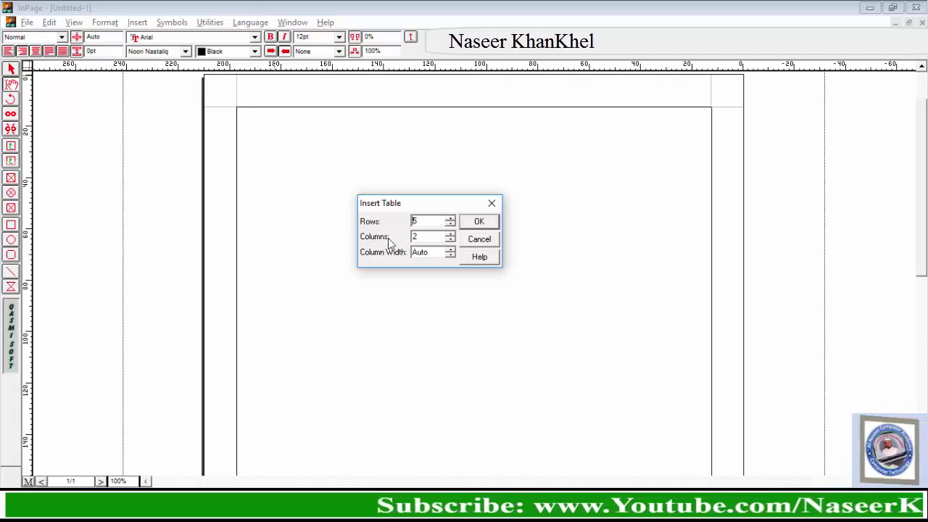
click(450, 233)
click(450, 234)
click(451, 234)
click(451, 233)
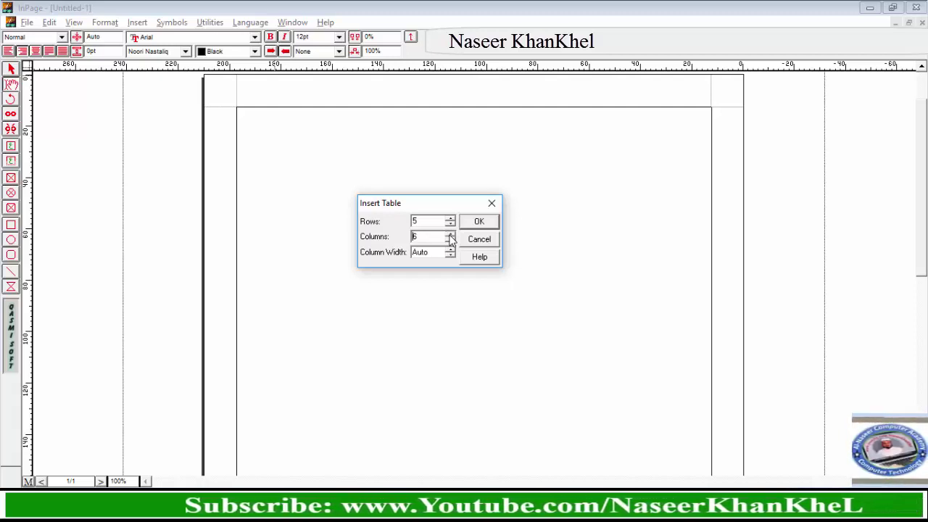
click(431, 238)
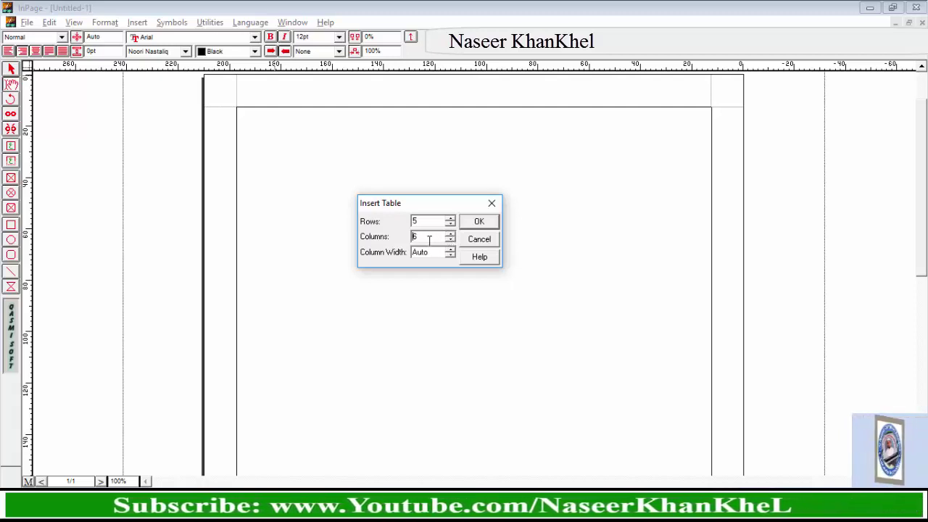
click(479, 221)
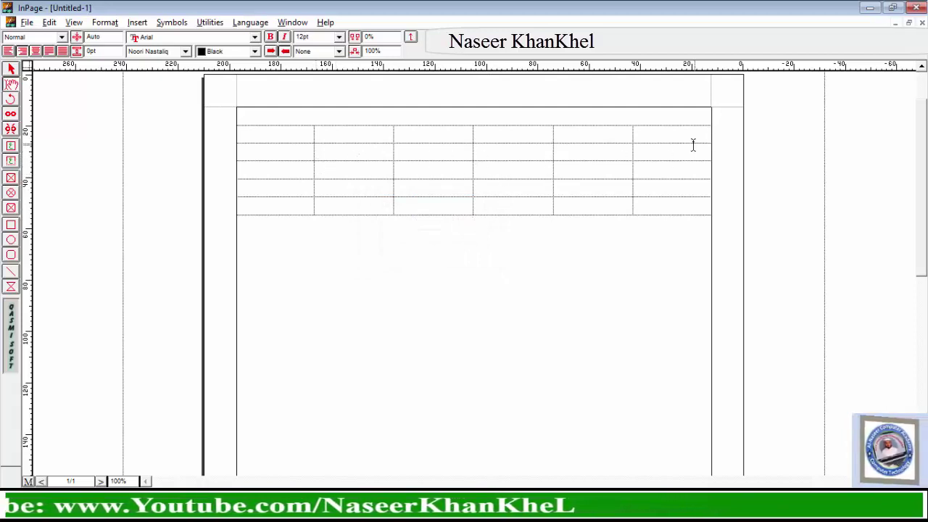
Narrow the new table by moving its right and left outer borders inward by about 6 mm each.
drag(678, 135, 290, 207)
click(551, 206)
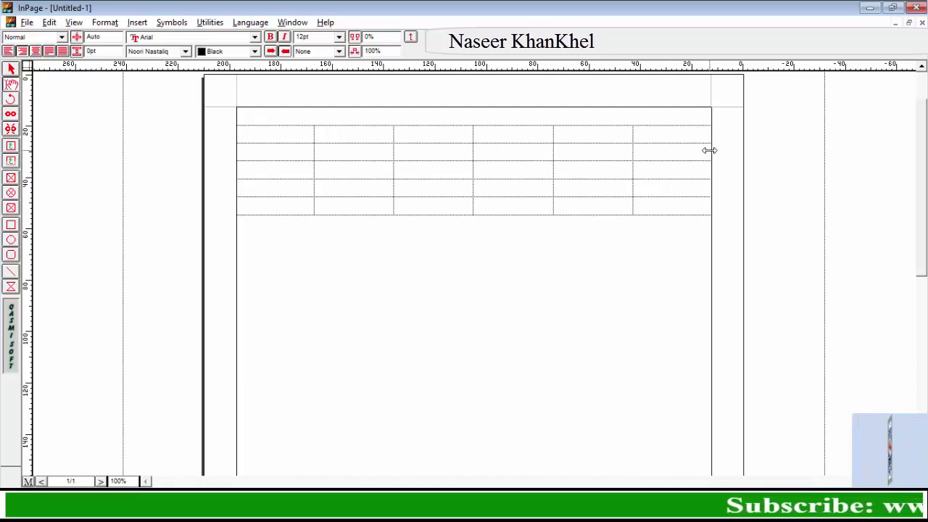
drag(709, 150, 694, 157)
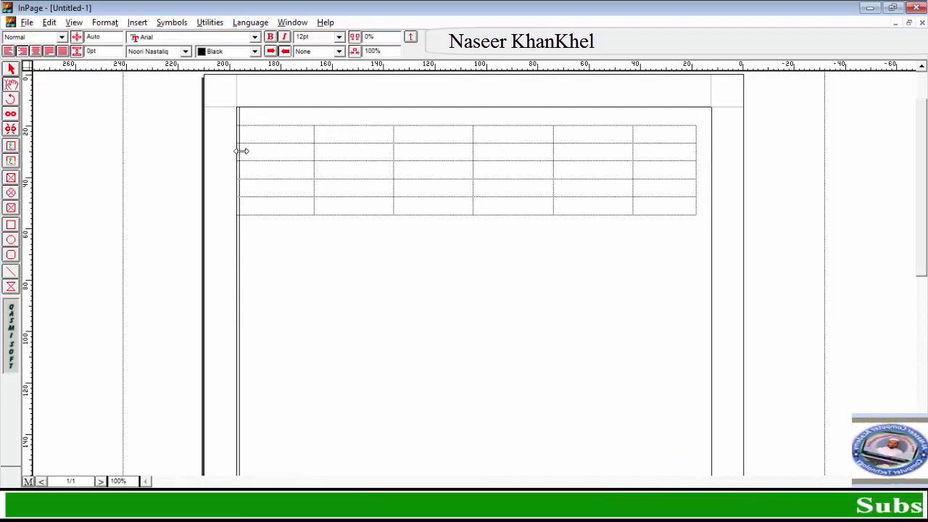
drag(241, 151, 256, 155)
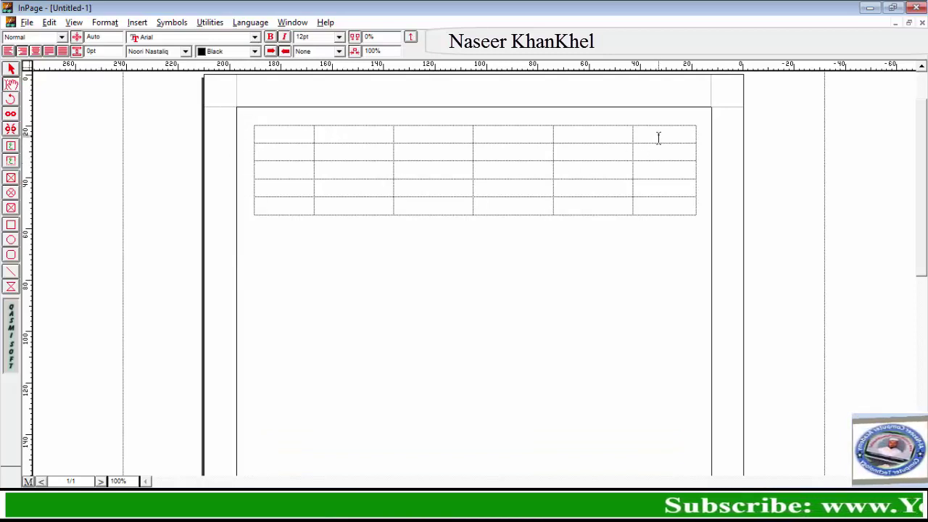
Select all cells of the 5-by-6 table and choose None as their fill colour in the table format settings.
drag(659, 135, 392, 196)
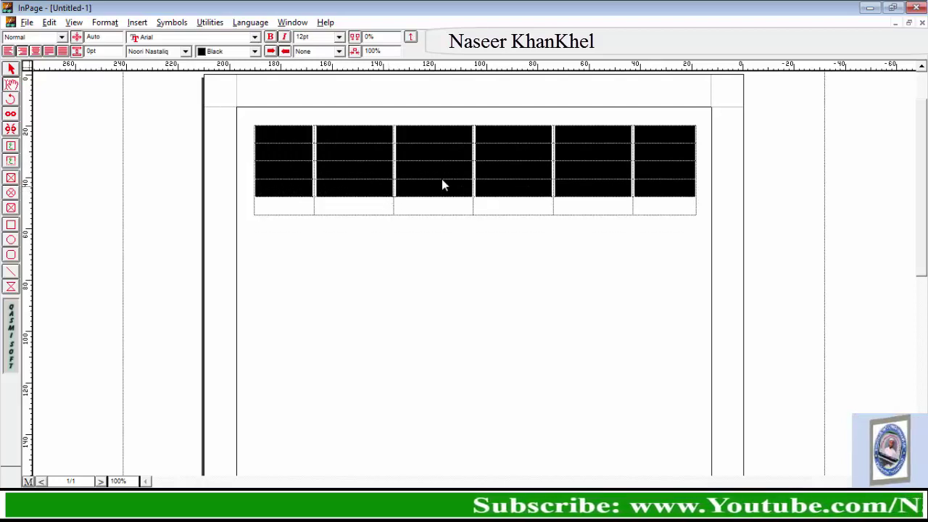
drag(653, 150, 300, 206)
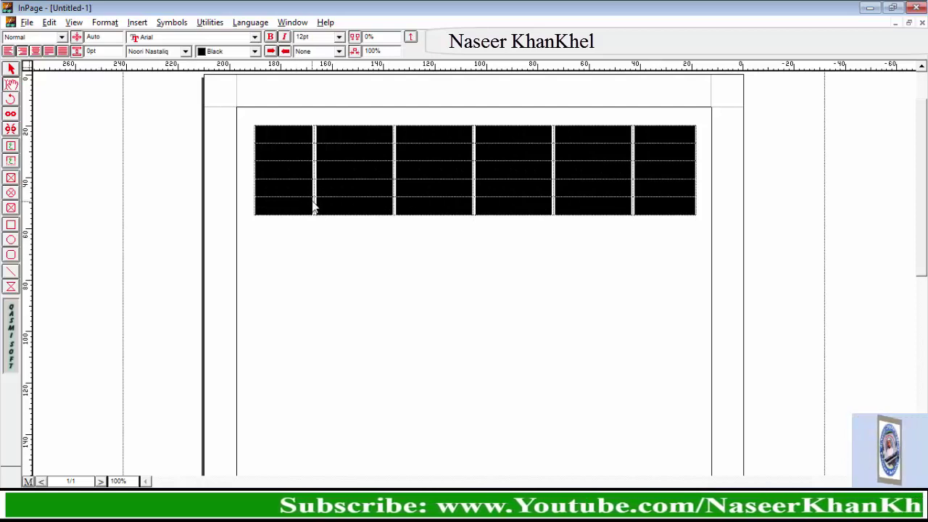
click(102, 23)
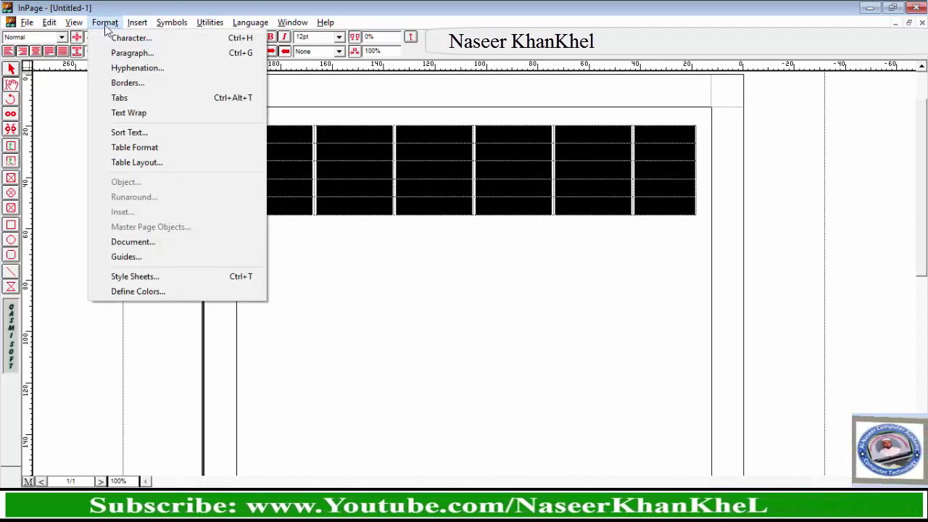
click(153, 148)
drag(457, 210, 433, 280)
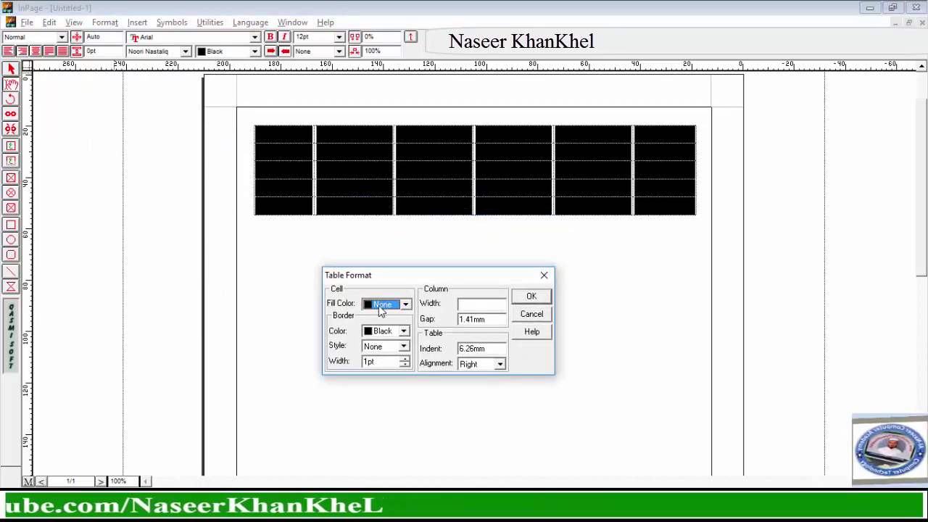
click(406, 305)
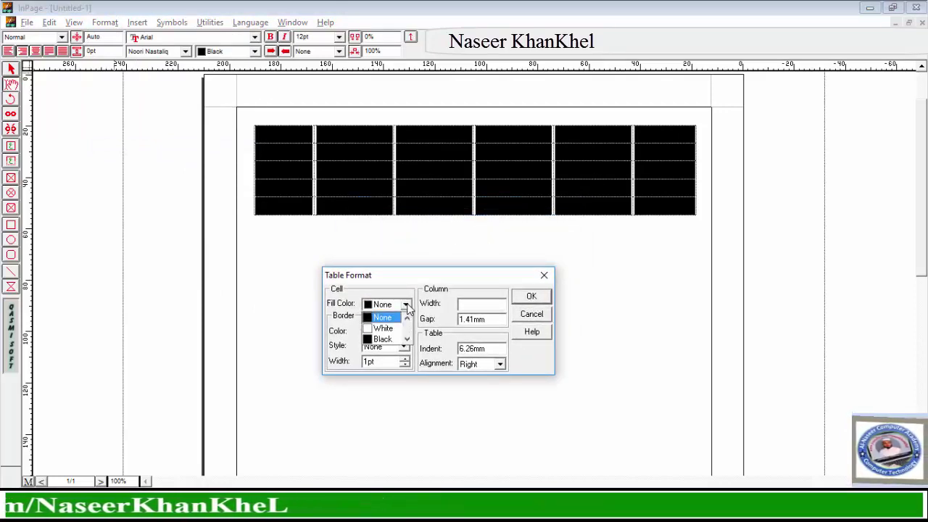
click(406, 341)
click(406, 341)
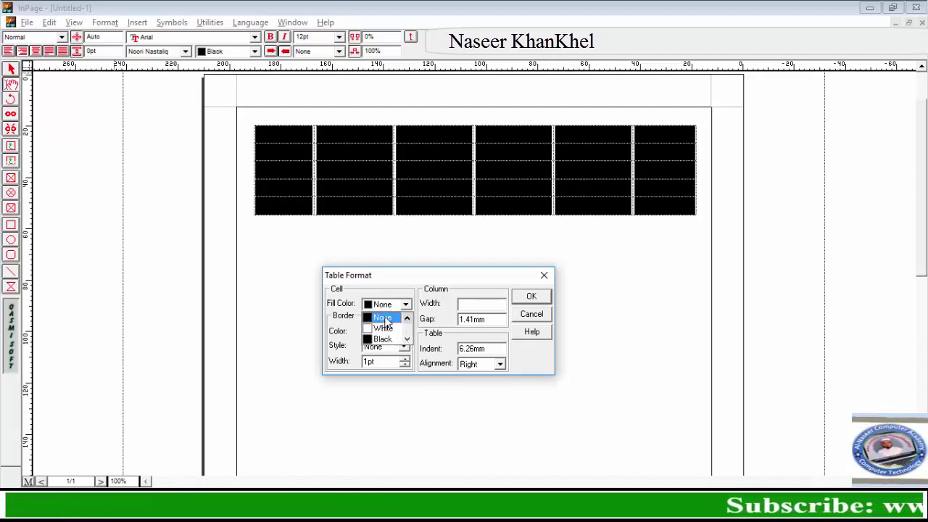
click(385, 320)
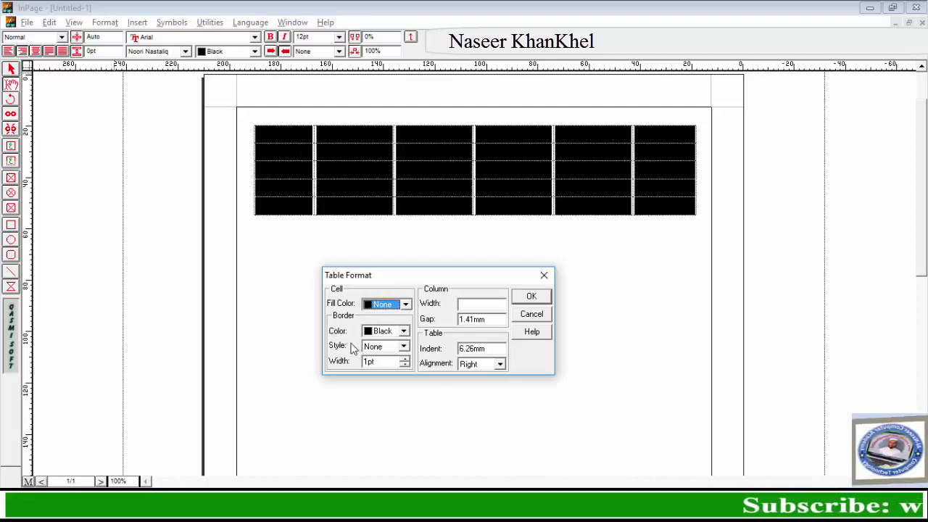
Apply a solid-line border style to all cells of the table and clear the selection.
click(403, 347)
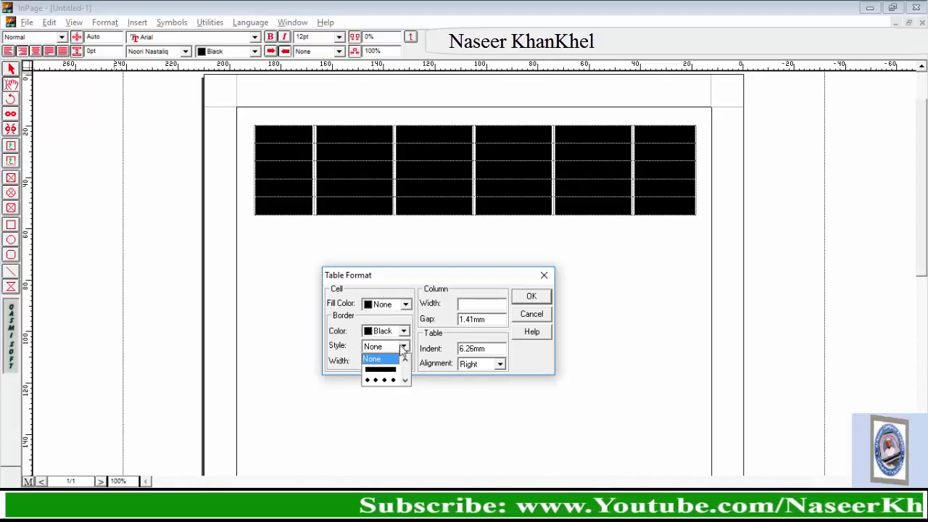
click(380, 369)
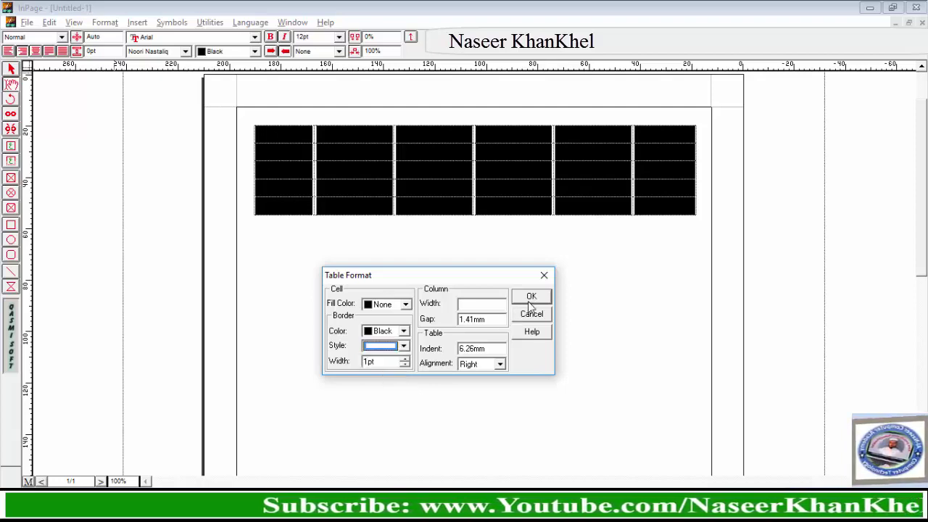
click(532, 296)
click(580, 194)
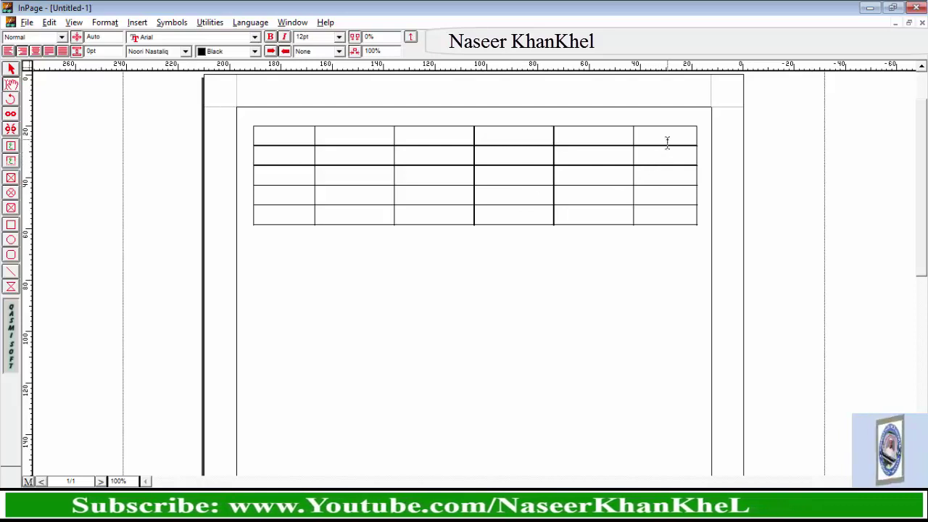
Format the entire 5-by-6 table with green dotted borders 4 pt wide, clearing the selection at the end.
drag(645, 142, 307, 199)
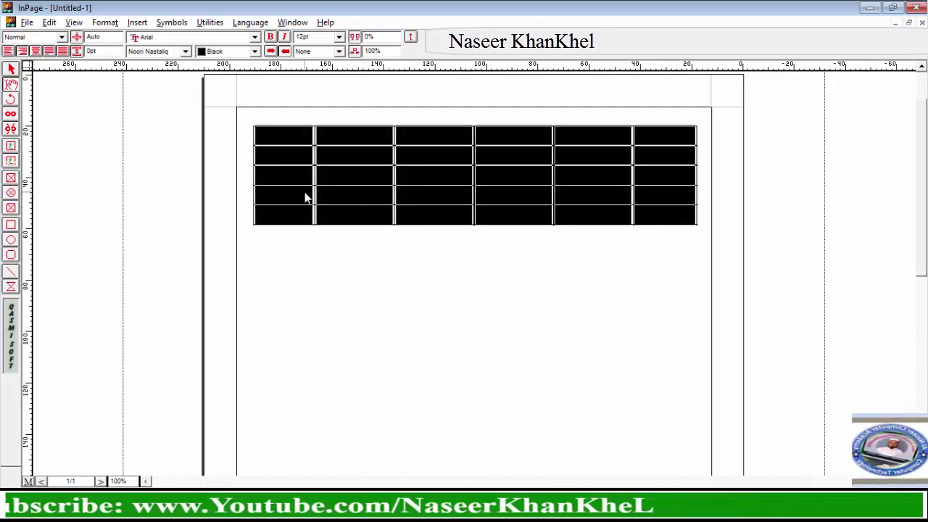
click(105, 23)
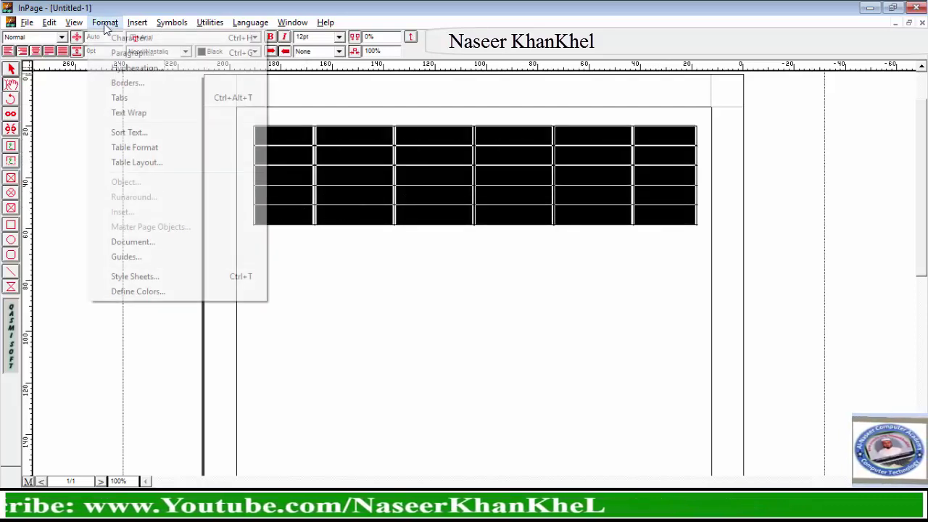
click(143, 149)
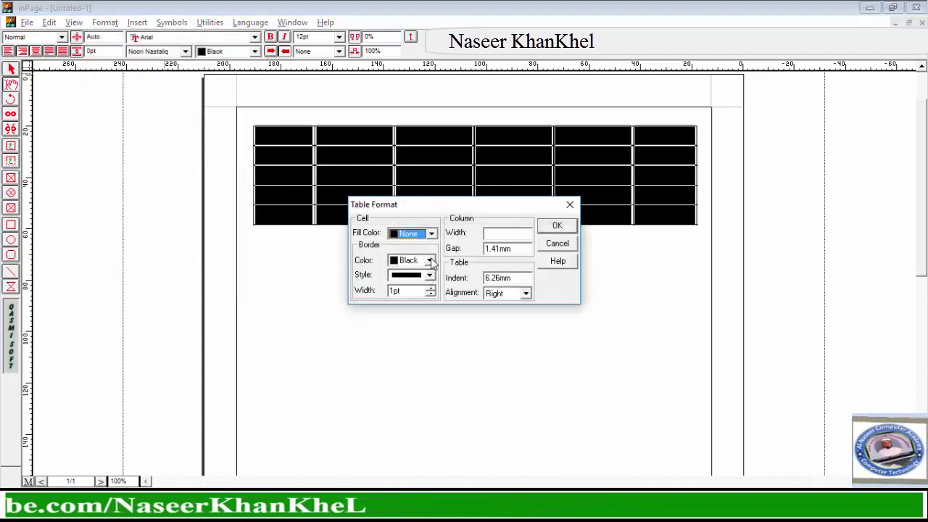
click(429, 260)
click(430, 296)
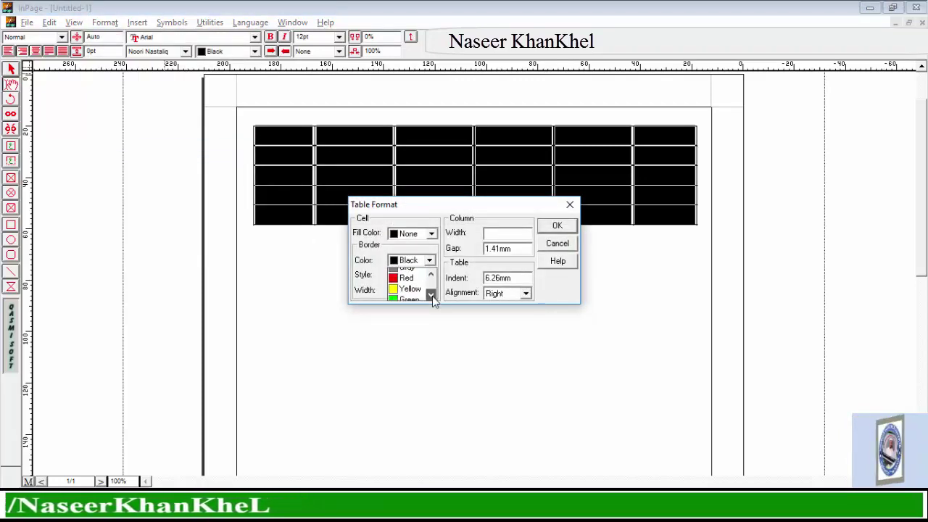
click(431, 296)
click(411, 295)
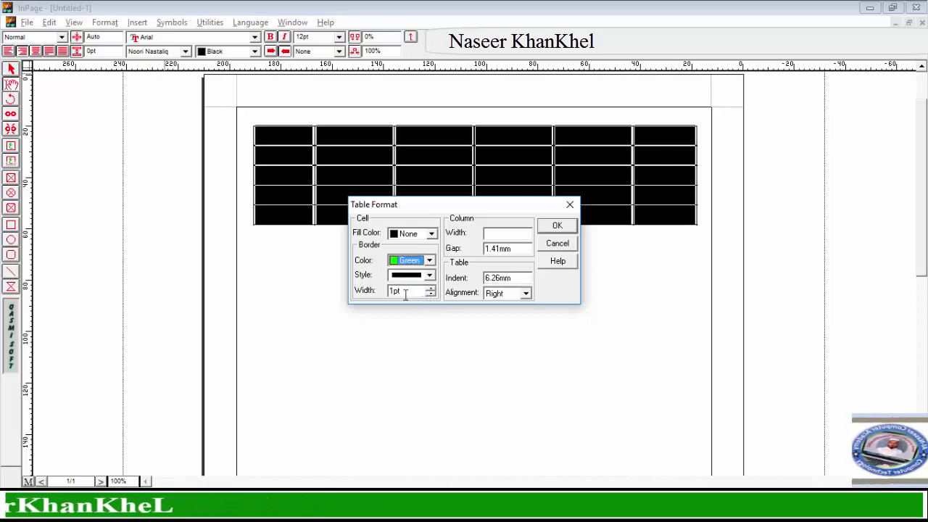
click(429, 277)
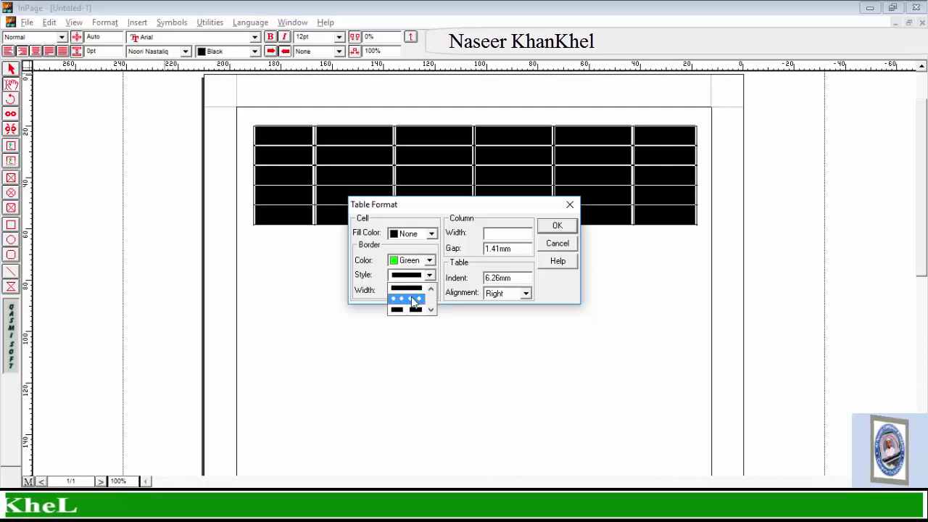
click(413, 299)
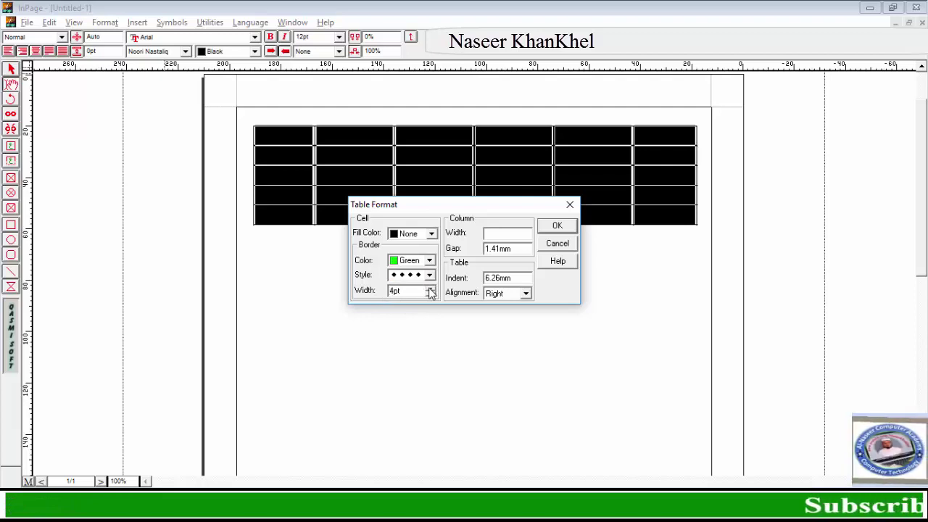
click(556, 228)
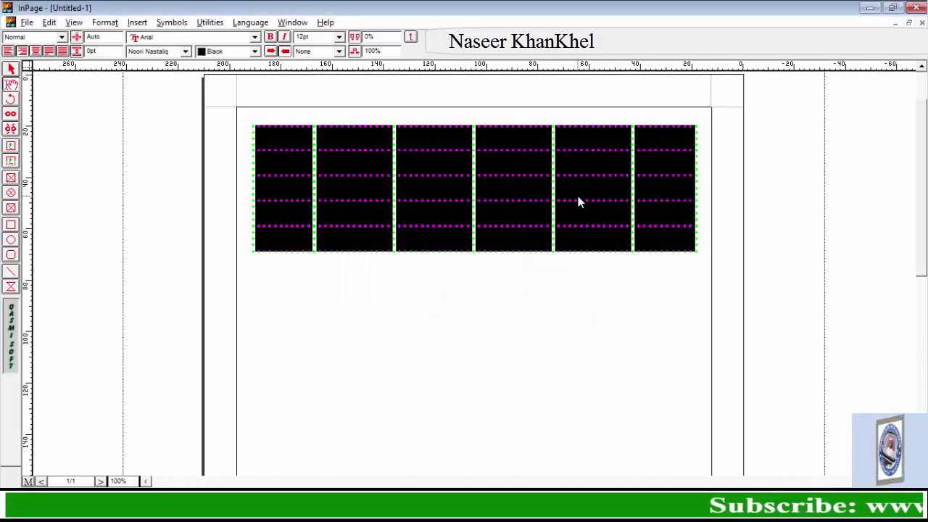
click(629, 190)
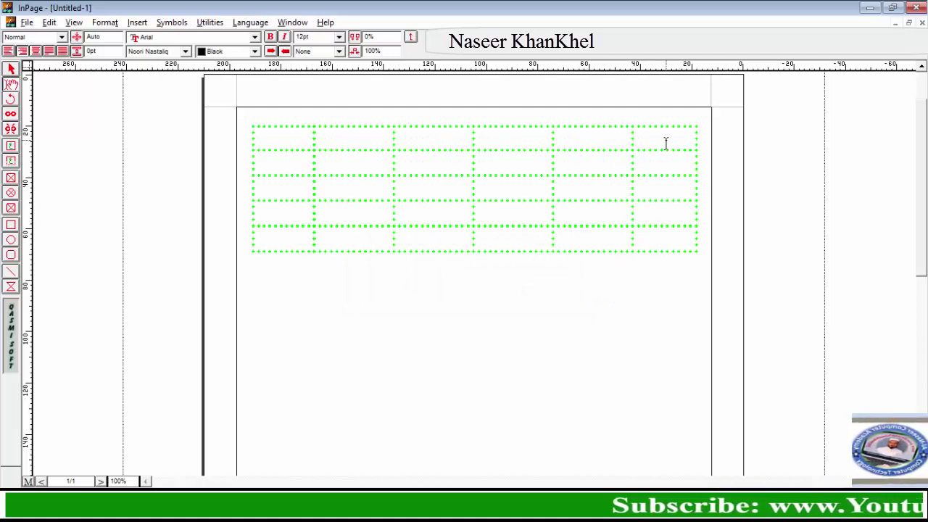
Insert a second table with 3 rows and 3 columns at automatic column width below the green dotted table.
drag(666, 143, 290, 250)
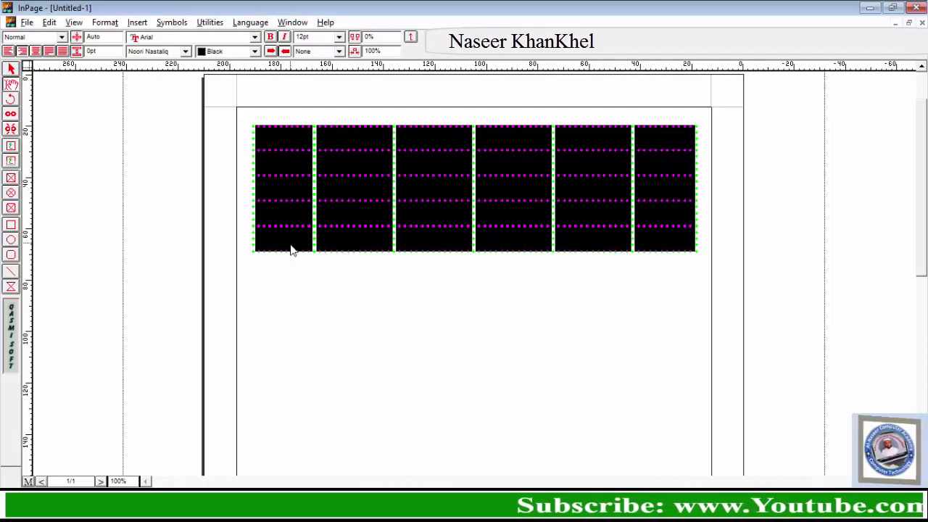
click(312, 290)
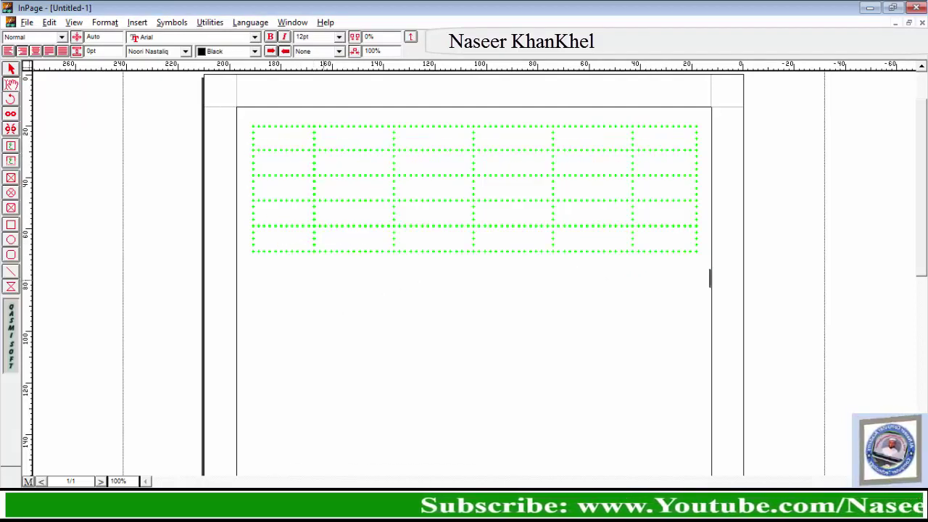
click(142, 25)
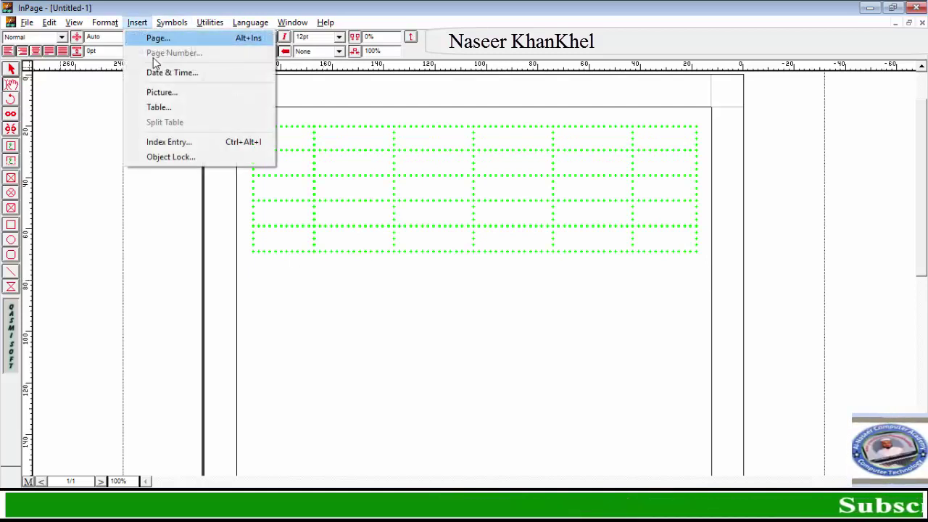
click(174, 106)
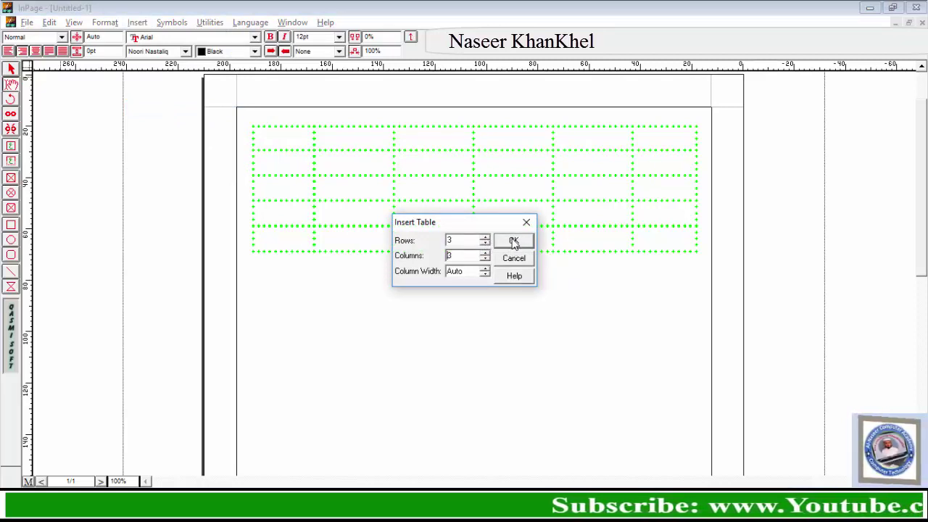
click(514, 242)
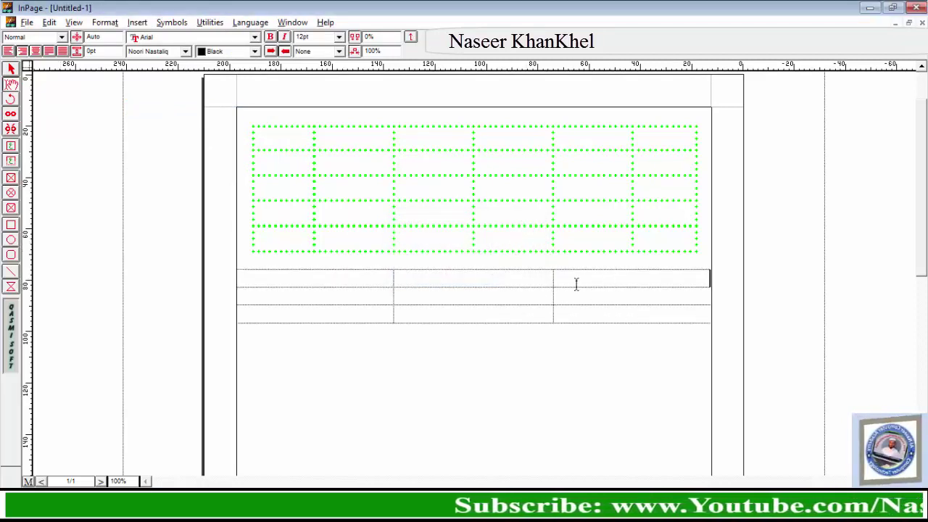
Select all cells of the 3-by-3 table and set their fill colour to Cyan in the table format settings.
drag(577, 284, 341, 314)
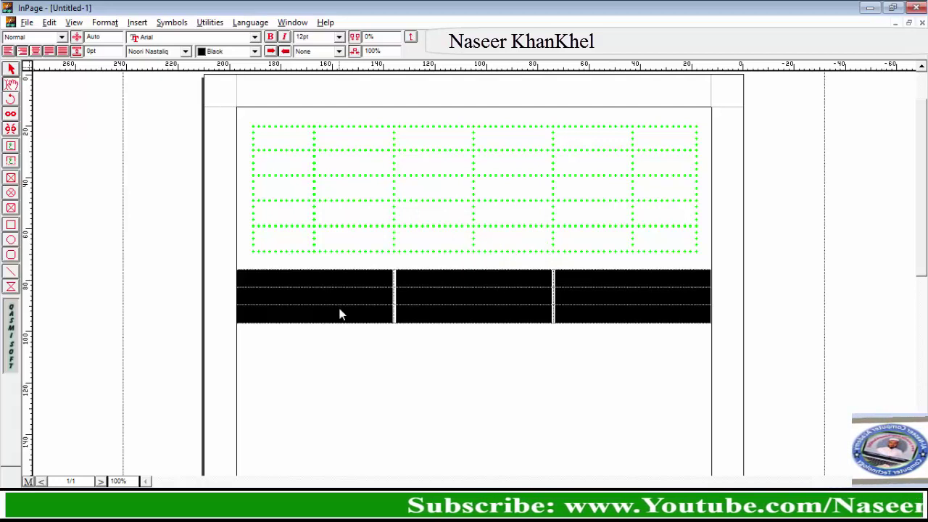
click(105, 22)
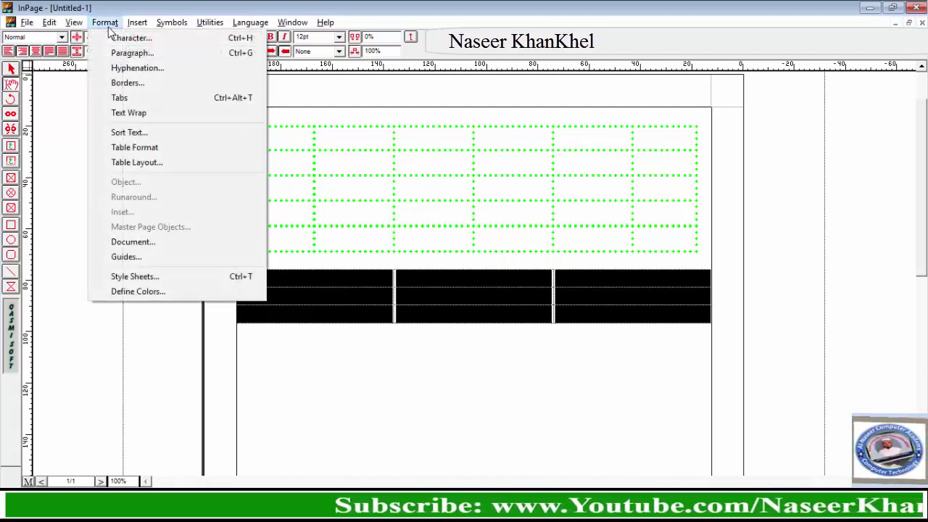
click(150, 147)
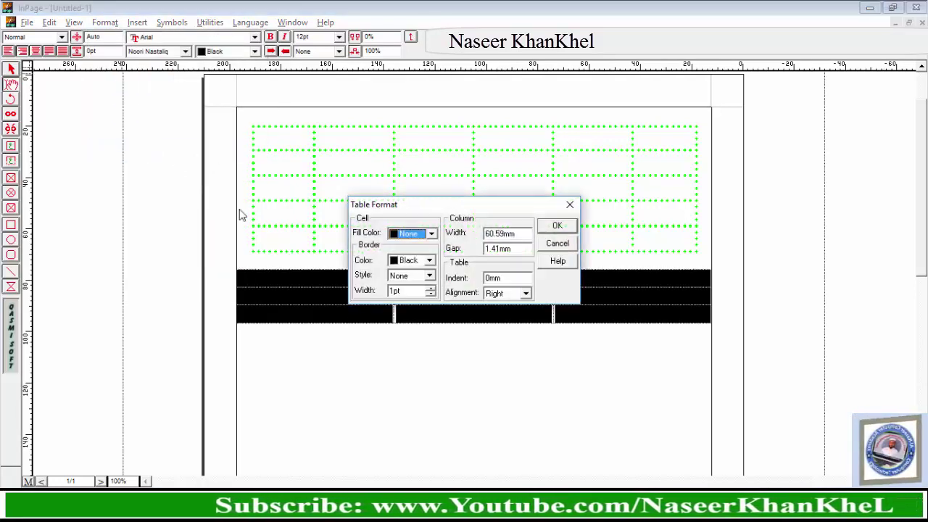
click(431, 235)
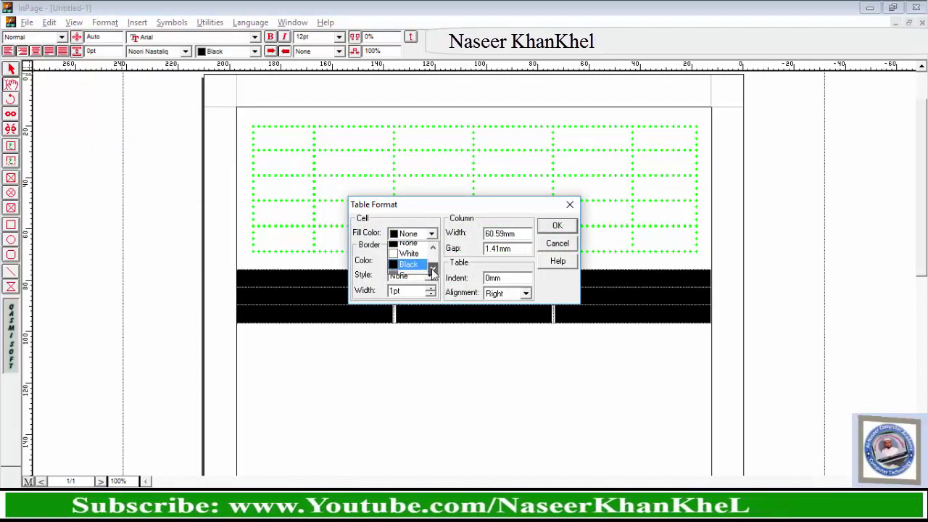
click(432, 269)
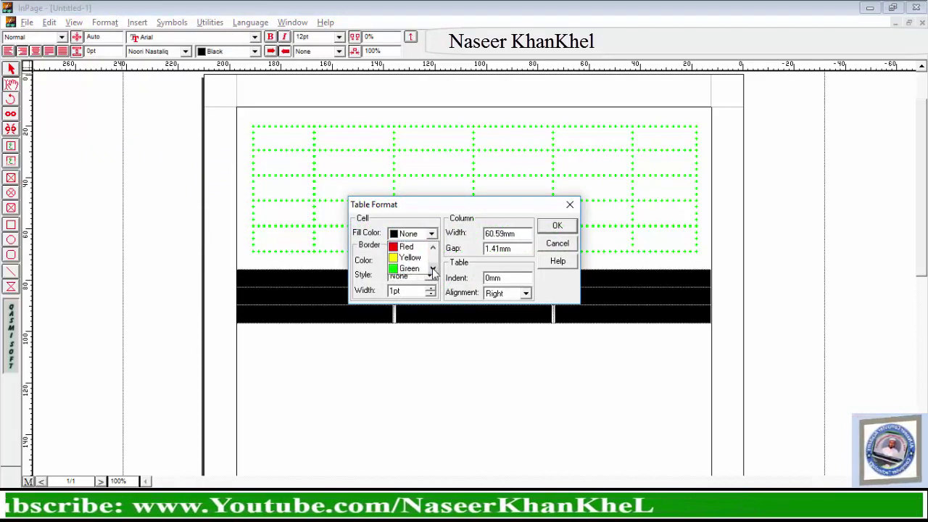
click(432, 270)
click(414, 268)
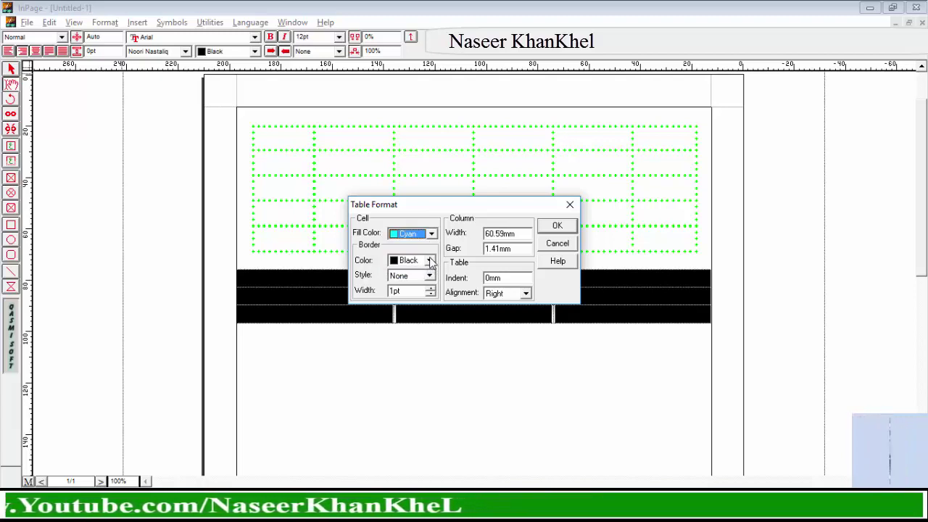
Give the 3-by-3 table red solid-line borders and apply the formatting.
click(429, 261)
click(415, 293)
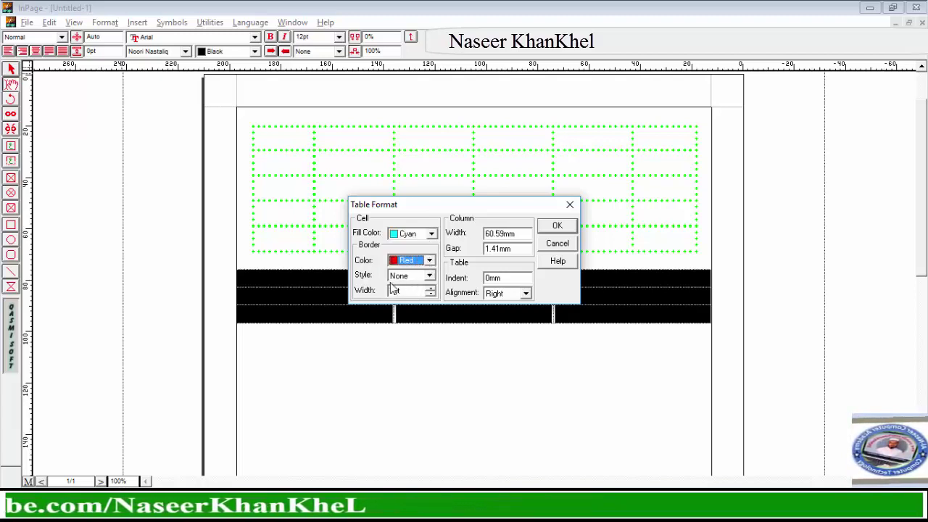
click(395, 290)
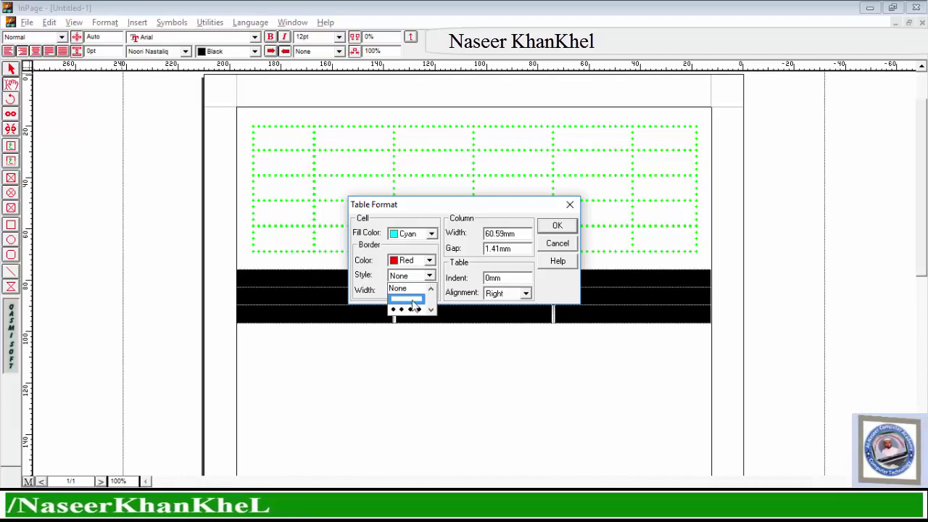
click(411, 299)
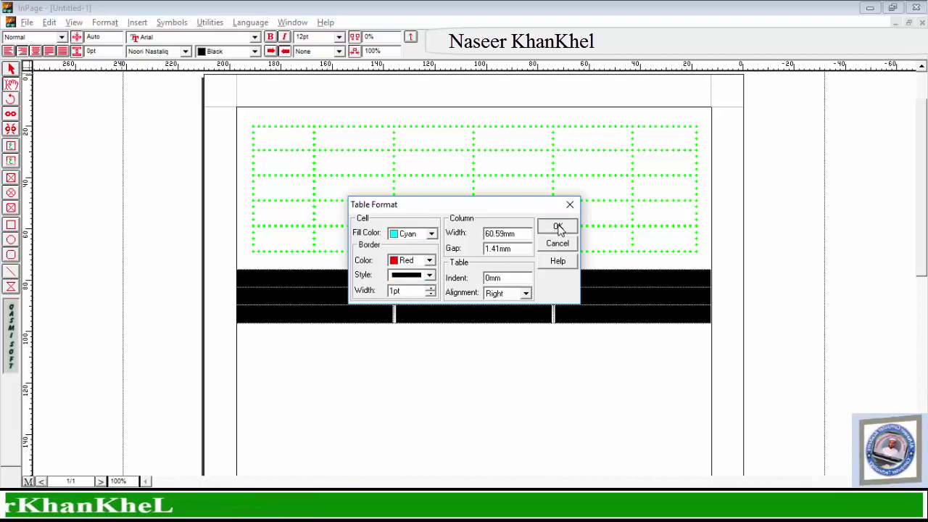
click(557, 227)
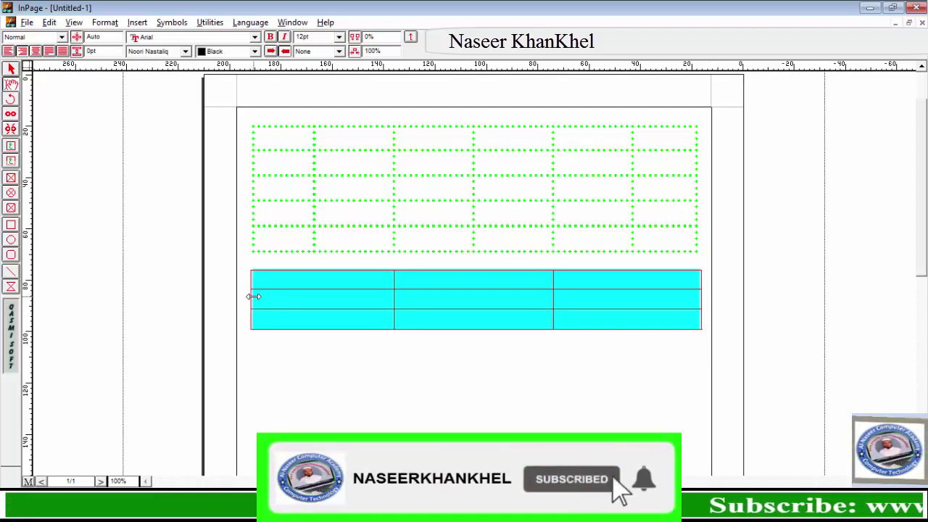
Narrow the cyan table by moving its left outer border inward by about 16 mm.
drag(252, 297, 292, 297)
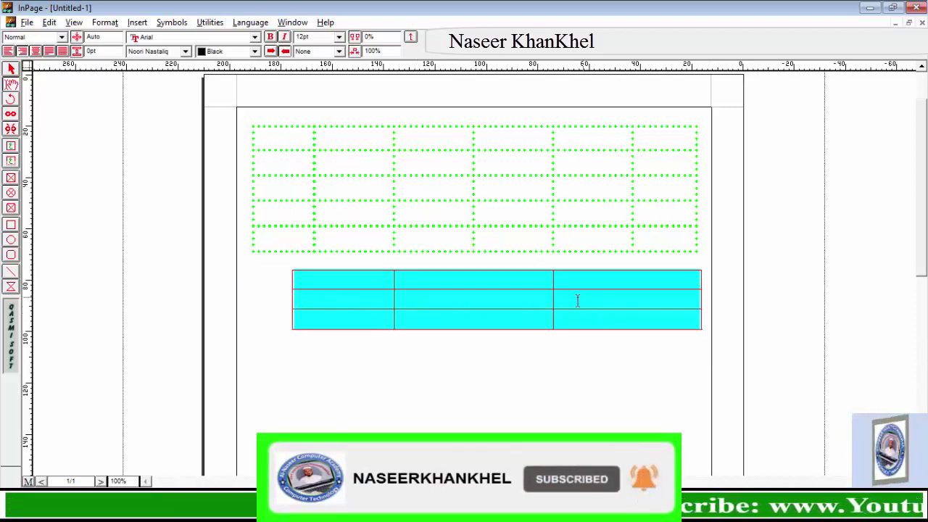
Shift the cyan table's inner column borders sideways by hand, widening the middle column and narrowing the rightmost column.
drag(550, 297, 639, 300)
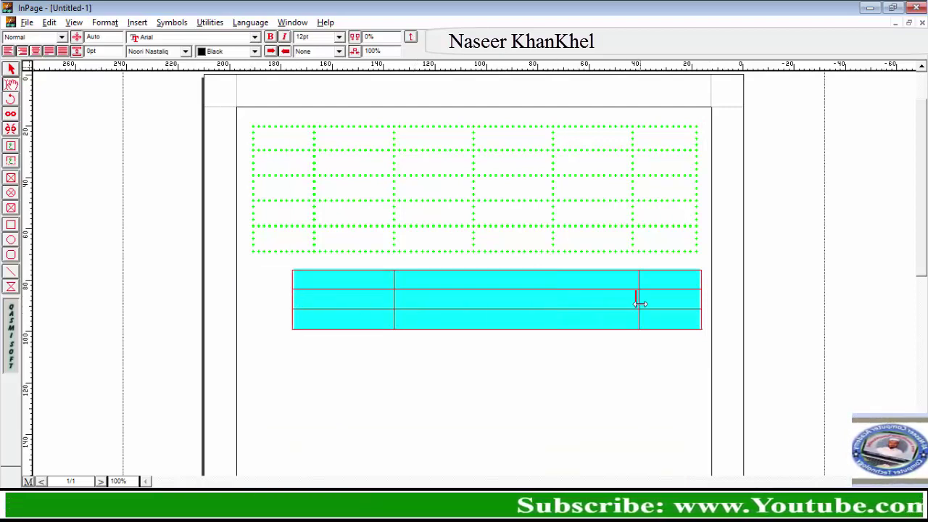
drag(396, 292, 313, 304)
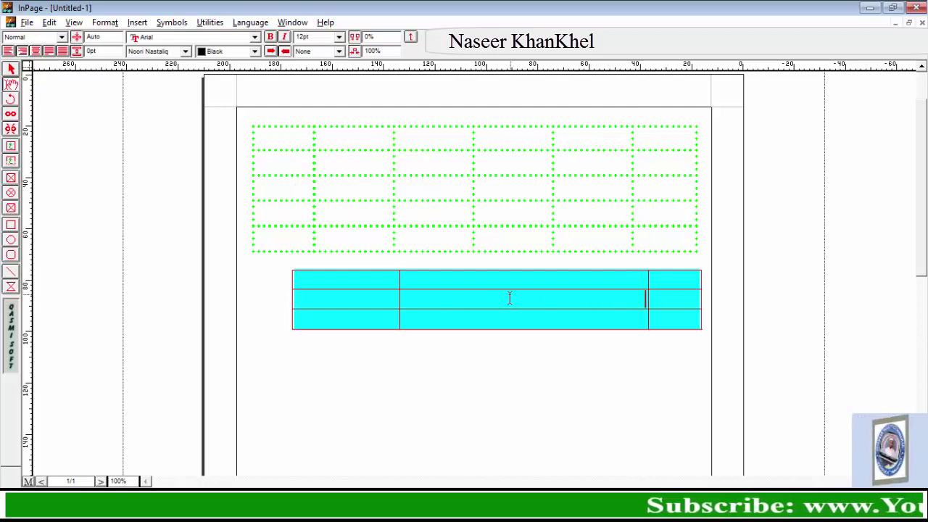
Select all cells of the cyan table and set their column width to 40 mm in the table format settings.
drag(670, 282, 559, 301)
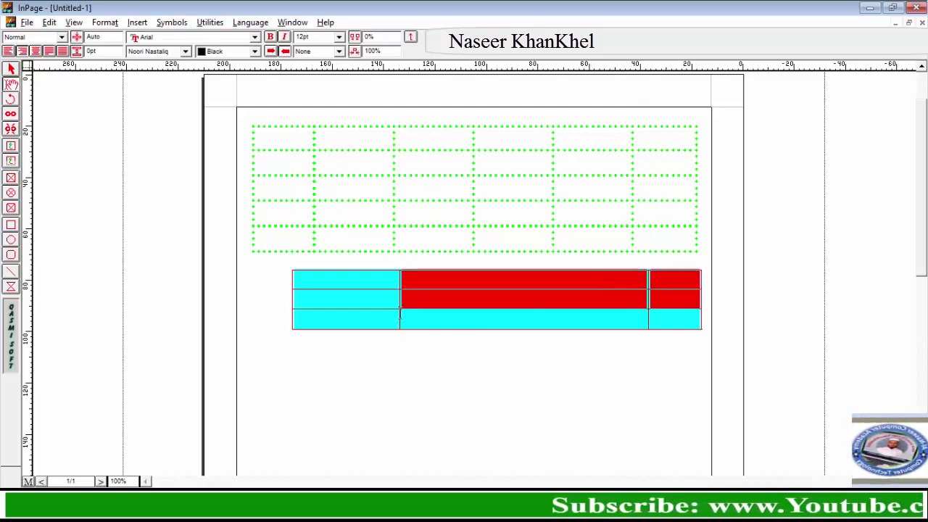
drag(399, 317, 362, 315)
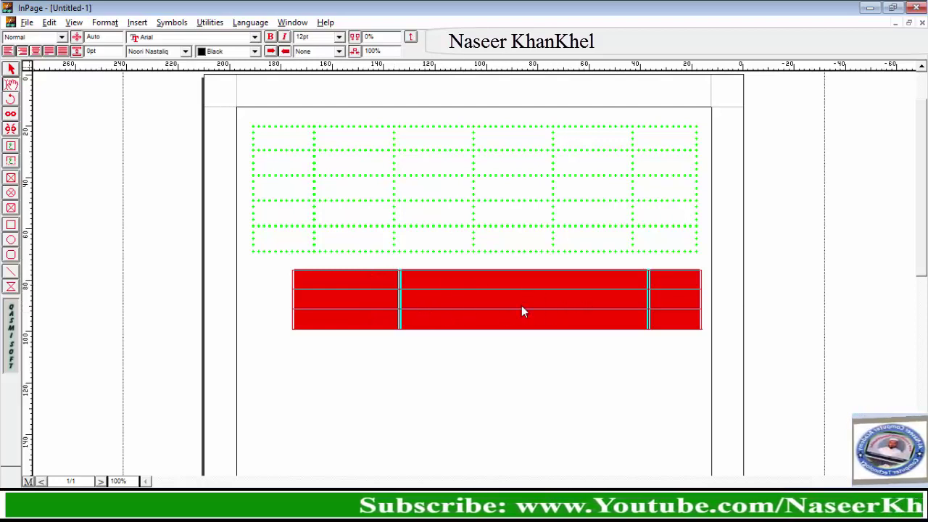
click(106, 22)
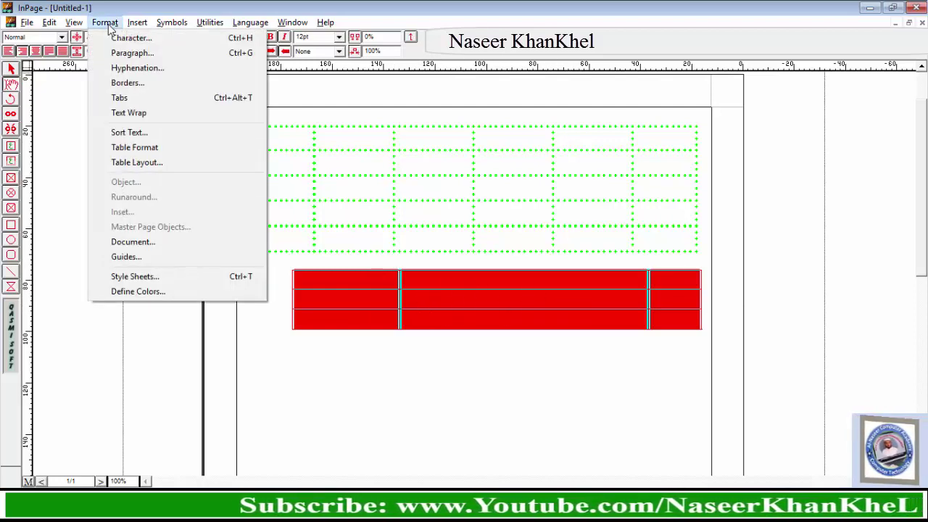
click(159, 149)
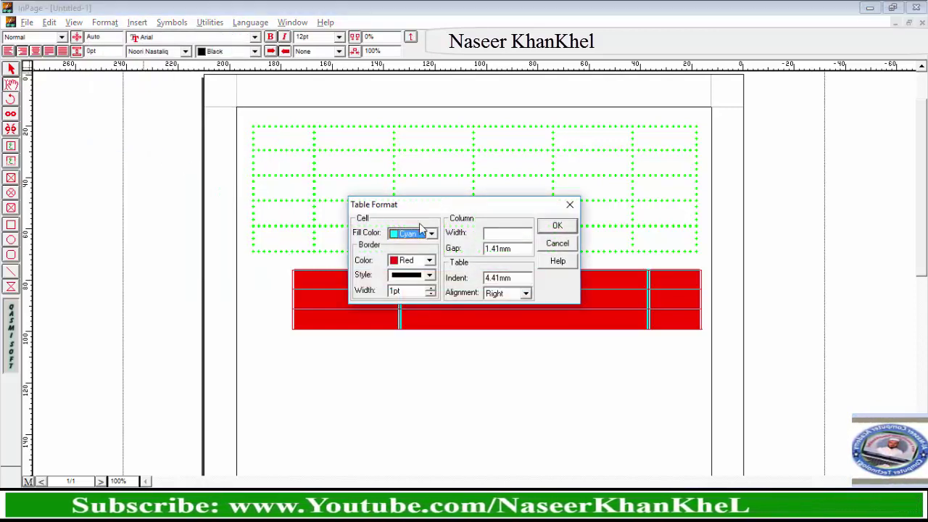
drag(475, 206, 456, 197)
click(483, 227)
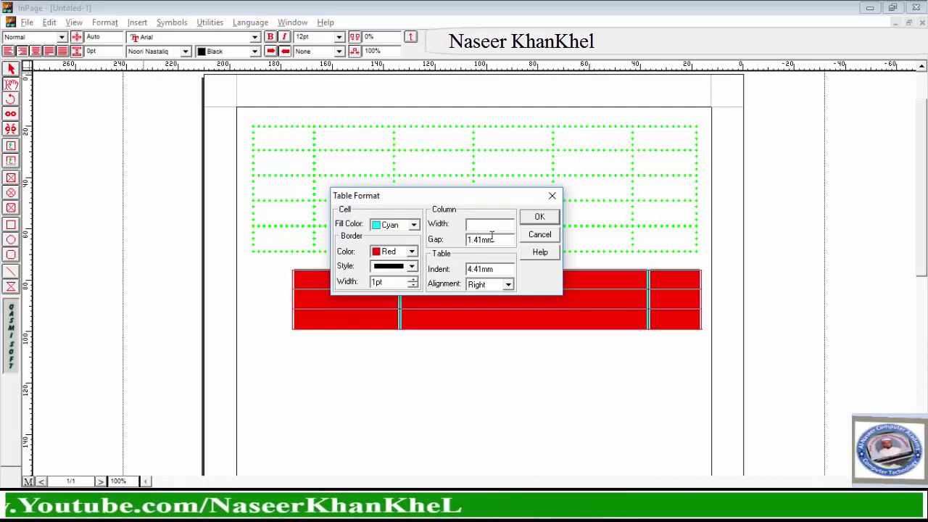
text(40)
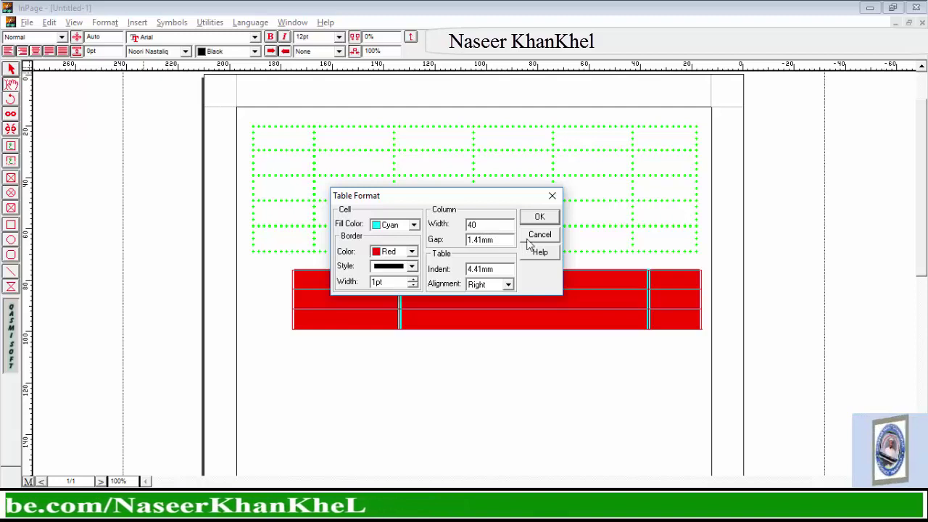
click(540, 217)
click(575, 300)
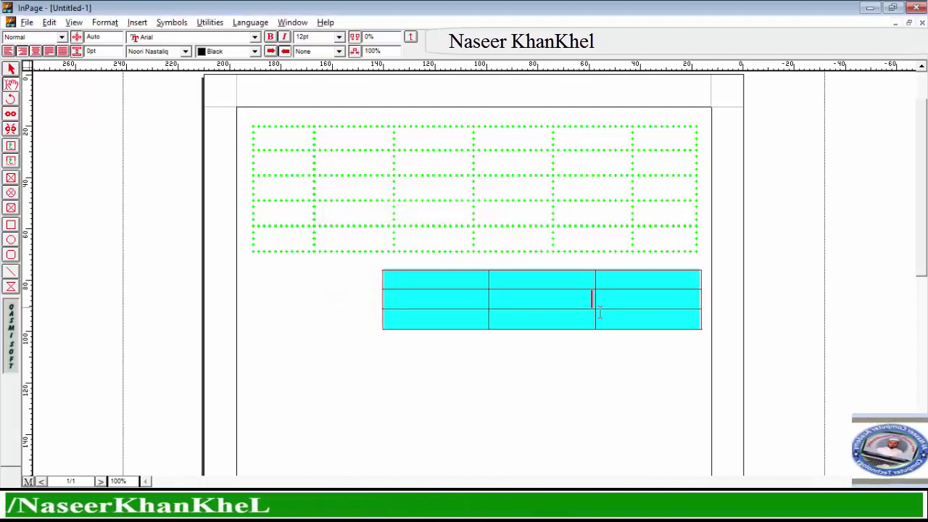
Select the whole cyan table and give it Centered alignment with an indent of 0.
click(631, 279)
drag(578, 296, 452, 321)
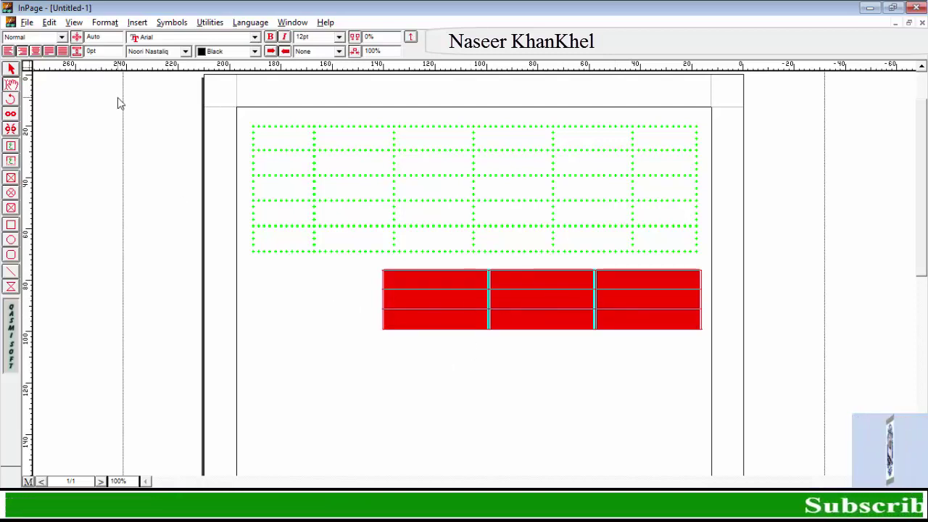
click(107, 24)
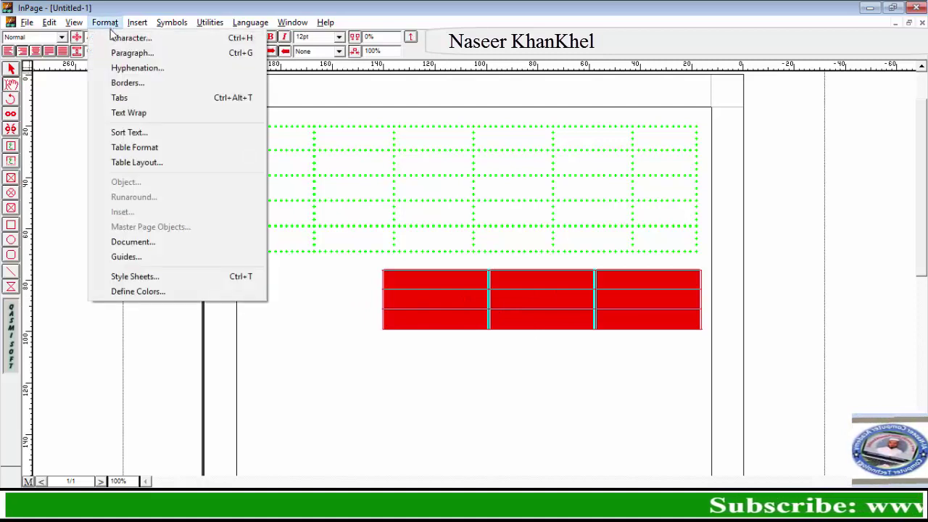
click(145, 149)
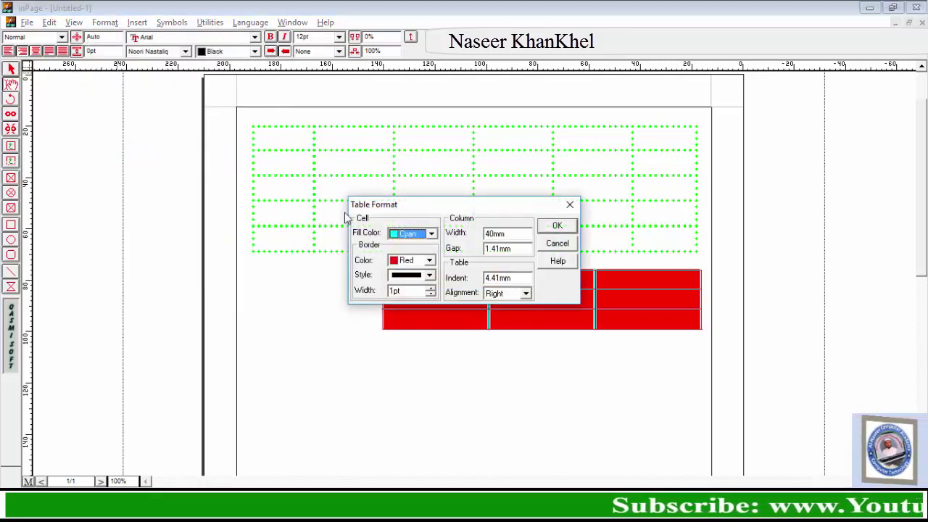
click(526, 293)
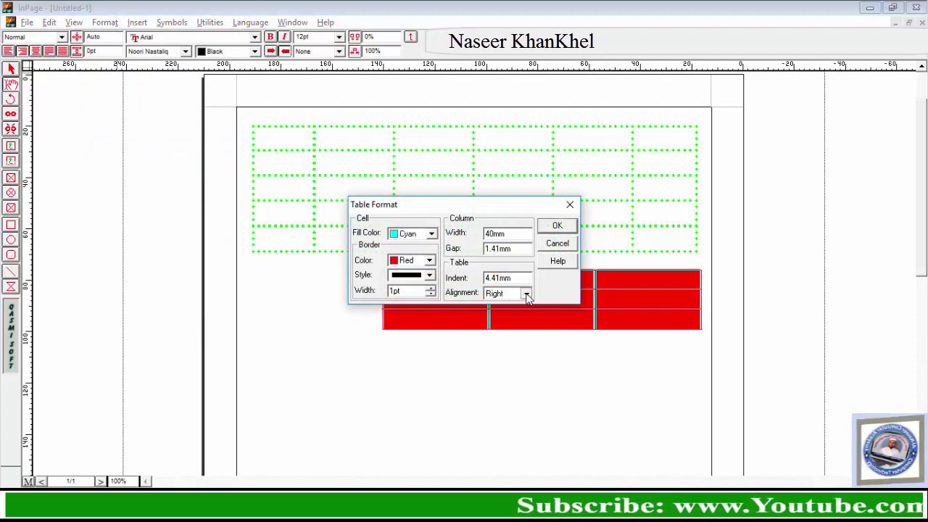
click(527, 294)
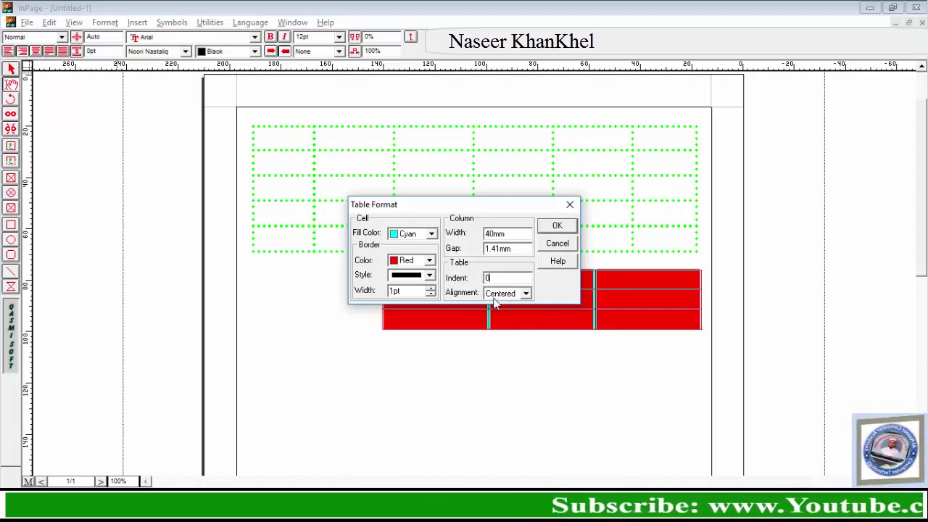
click(555, 227)
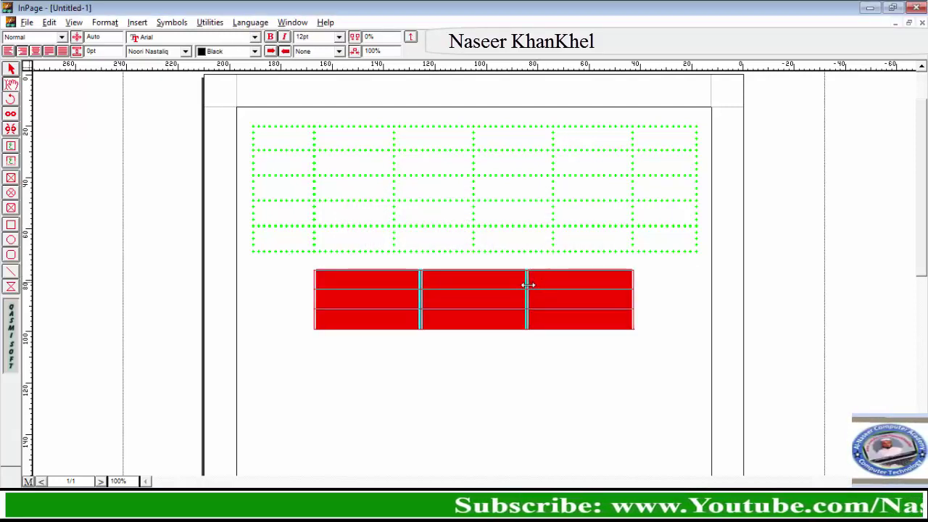
Select all cells of the cyan table and change their borders to a dashed style 4 pt wide.
click(518, 302)
drag(528, 288, 492, 293)
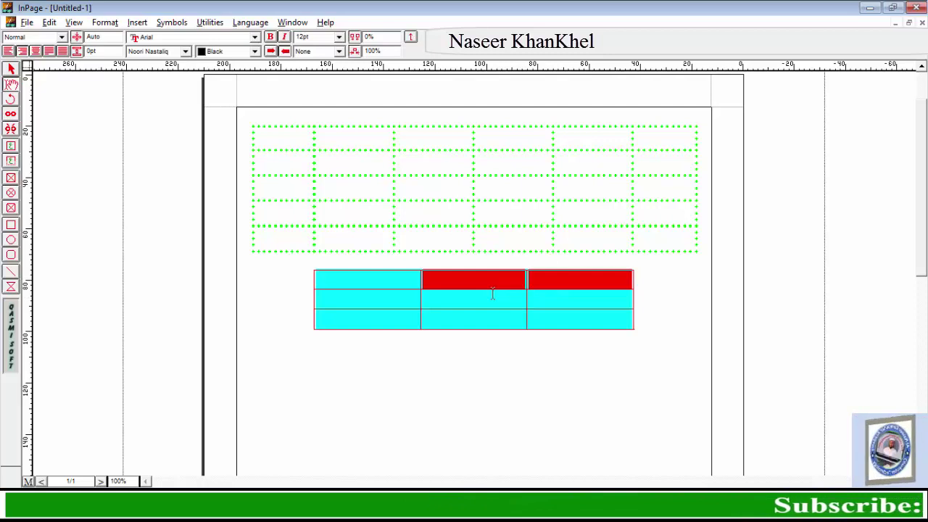
click(105, 23)
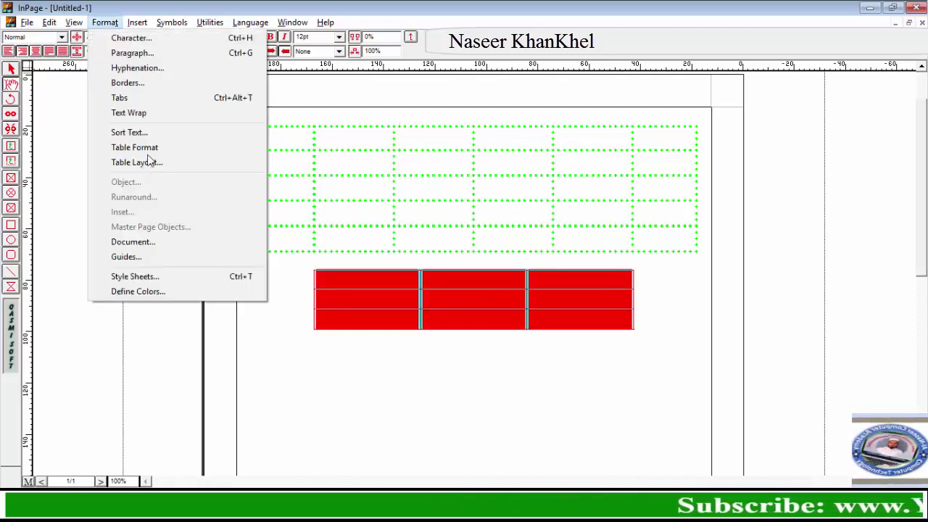
click(150, 145)
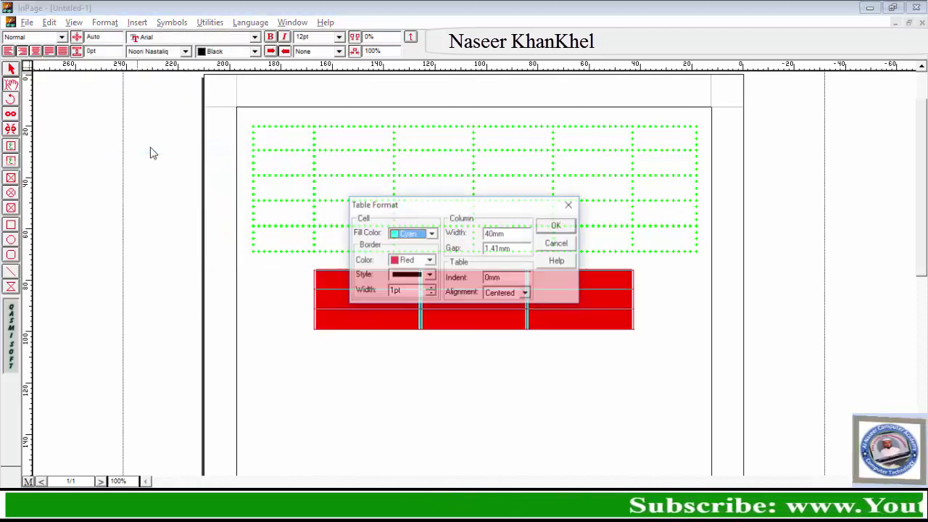
click(429, 276)
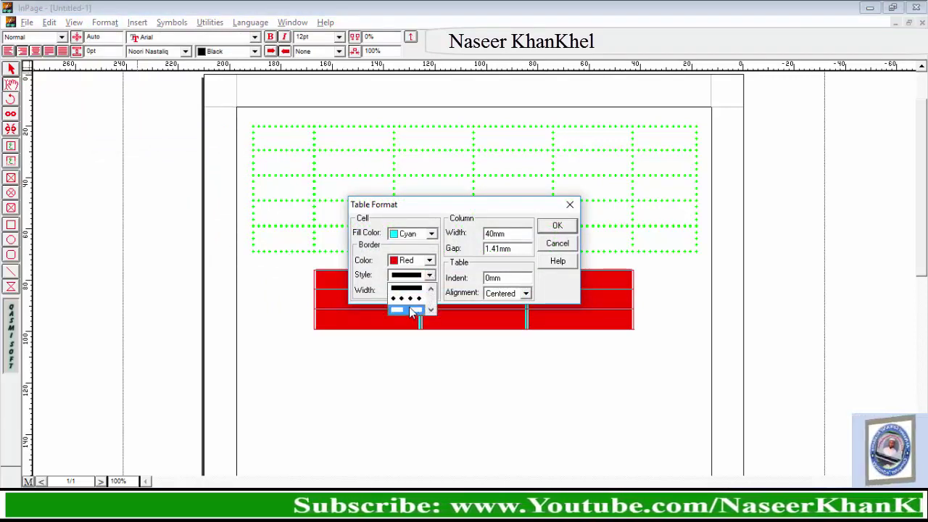
click(410, 307)
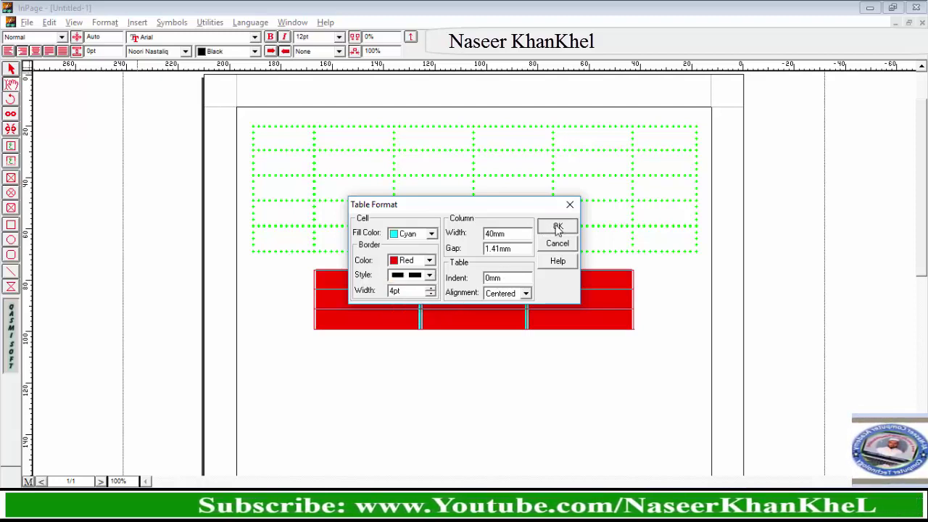
click(545, 227)
click(573, 316)
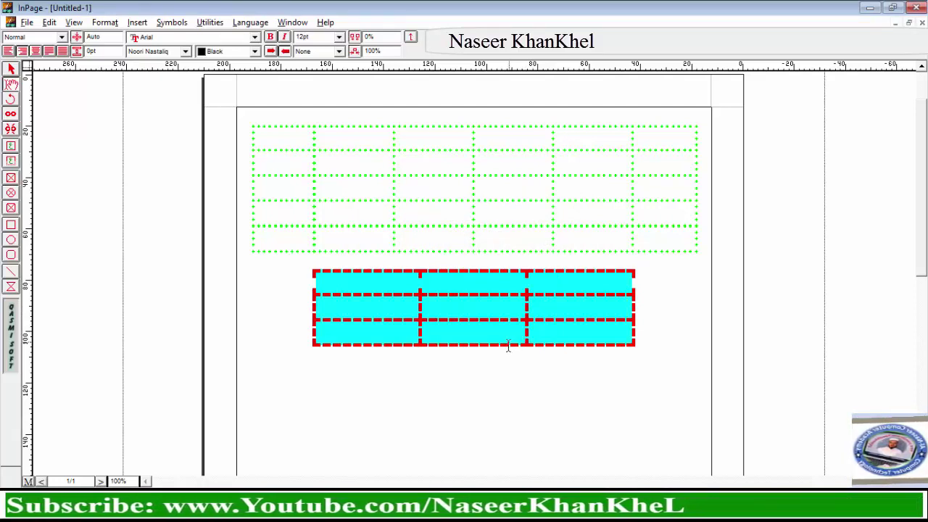
Select all cells of the dashed-border table and set their fill colour to None.
drag(580, 283, 377, 329)
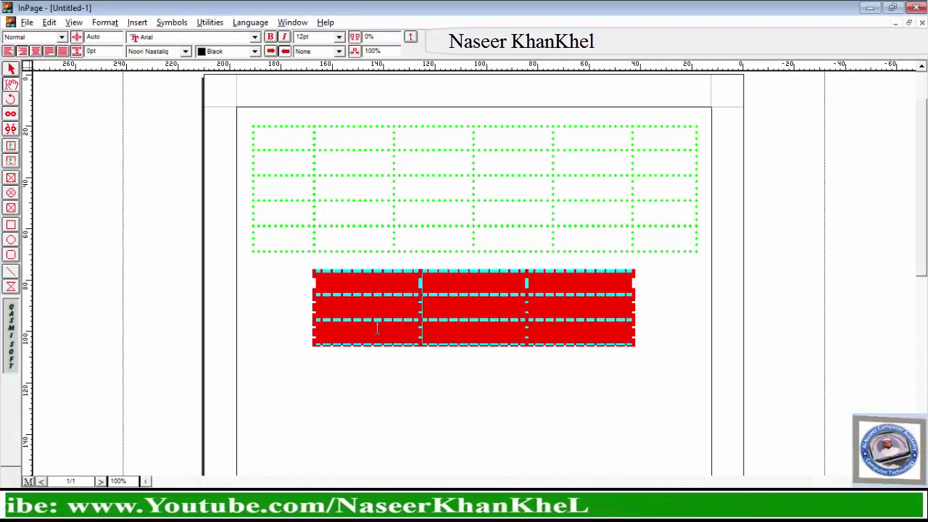
click(104, 22)
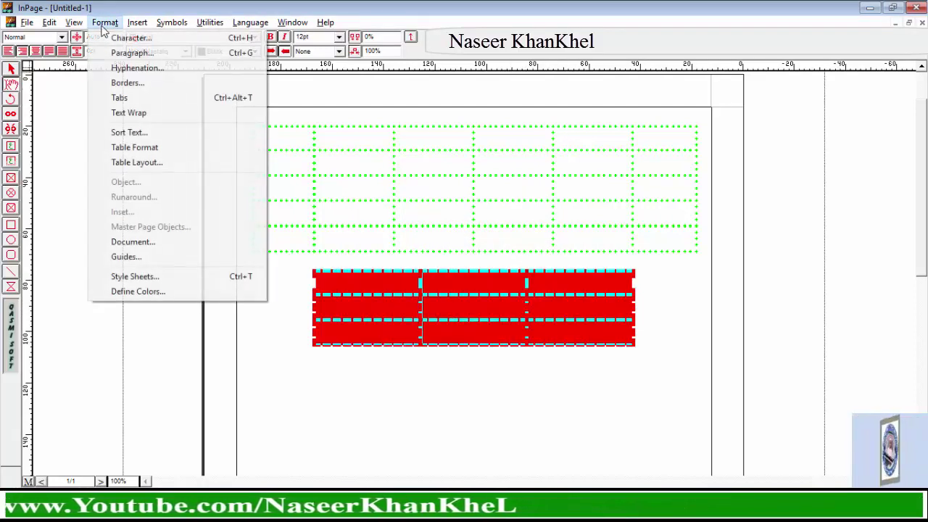
click(140, 148)
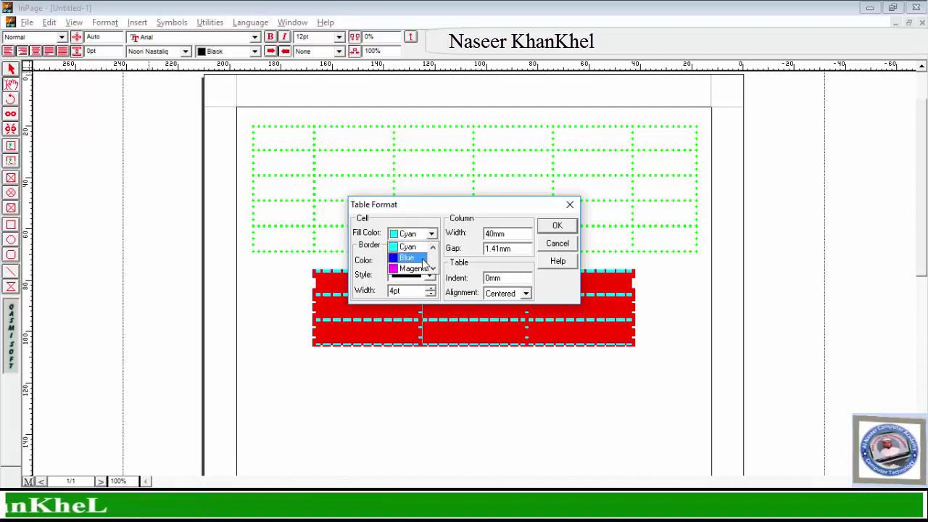
click(433, 248)
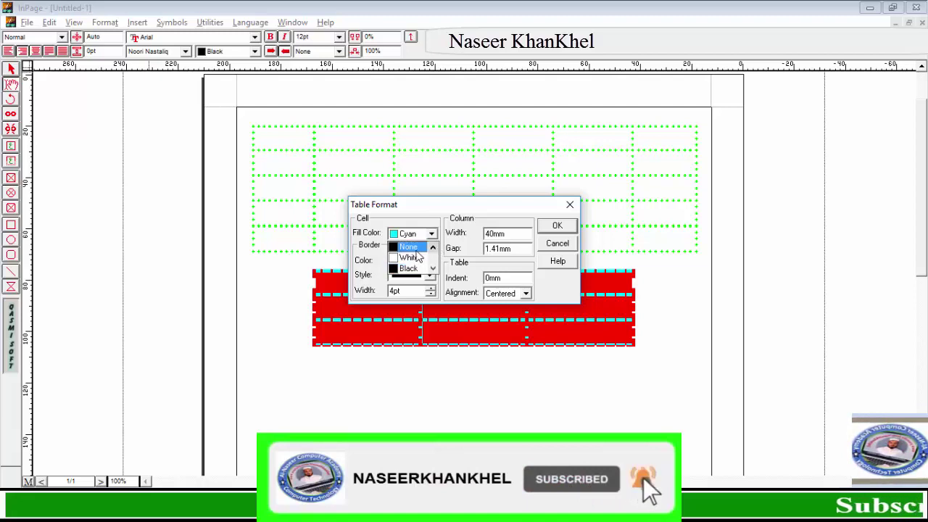
click(410, 250)
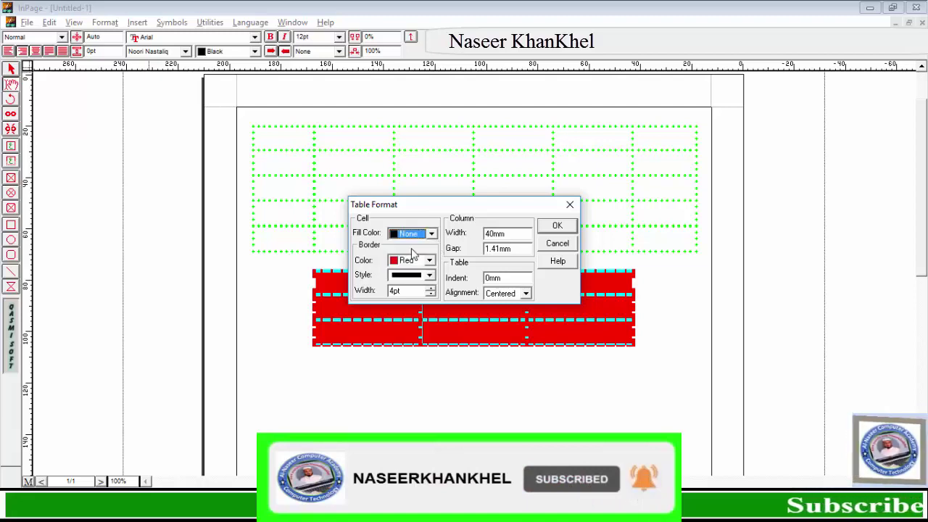
click(564, 227)
click(536, 308)
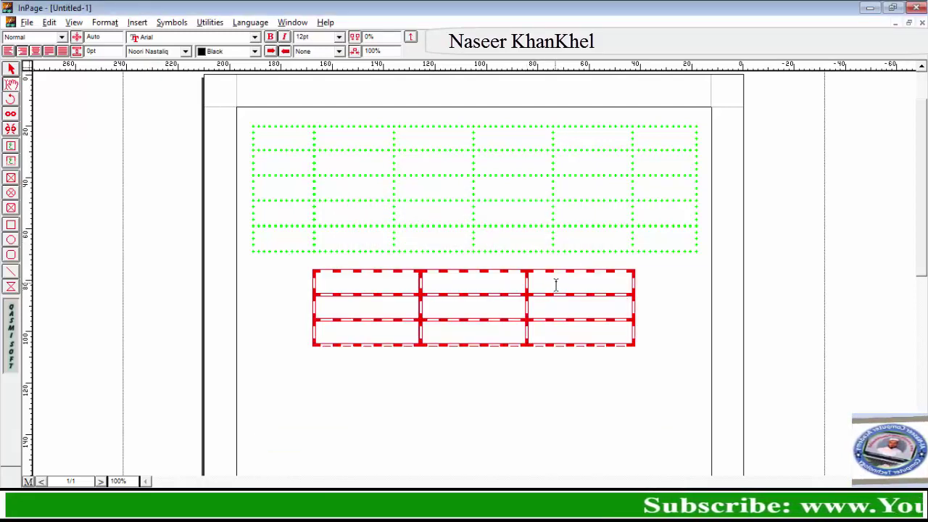
Select the top row of the red-bordered table and fill its cells with Green.
drag(539, 282, 383, 282)
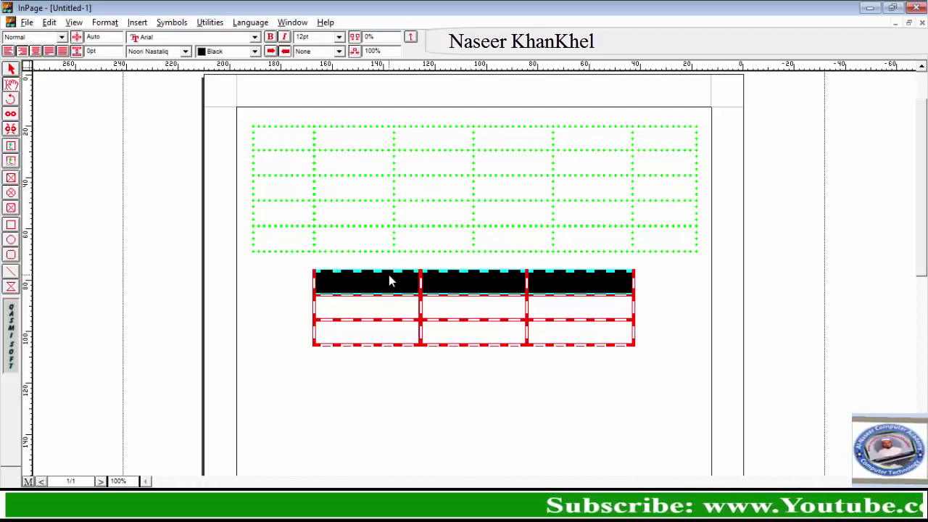
click(110, 24)
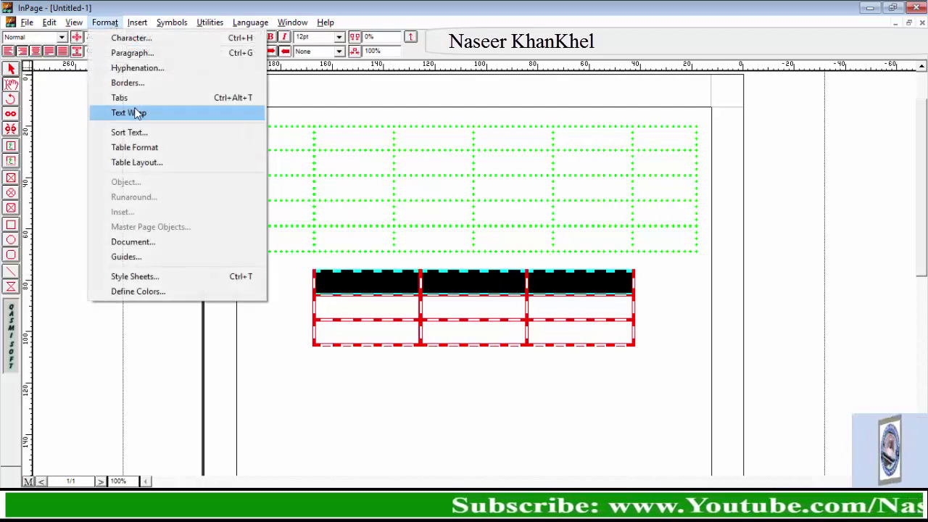
click(134, 147)
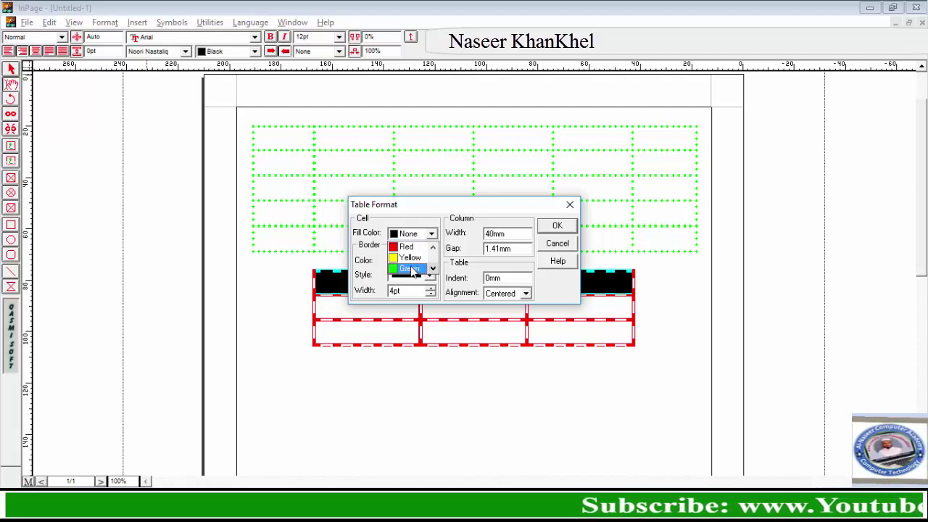
click(410, 269)
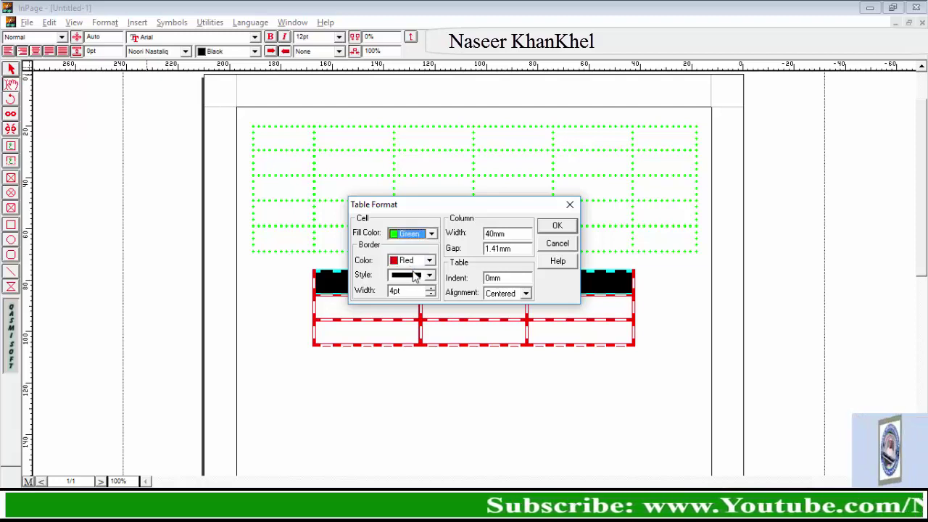
click(555, 227)
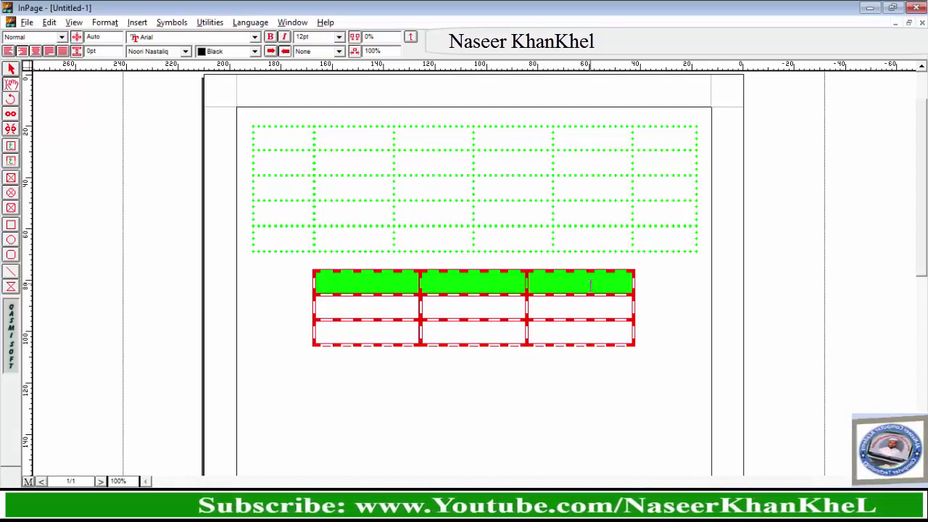
Select all cells of the red-bordered table and change their border style to a double line.
drag(580, 282, 362, 335)
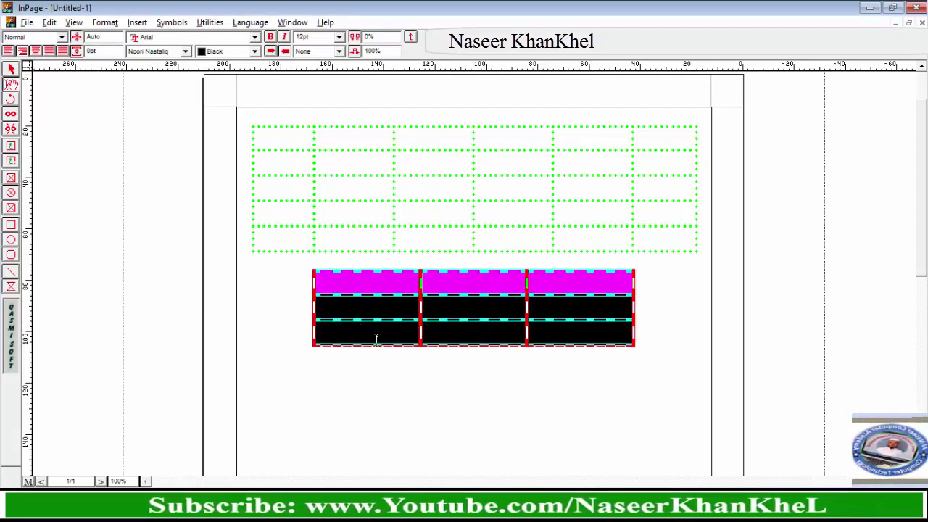
click(104, 23)
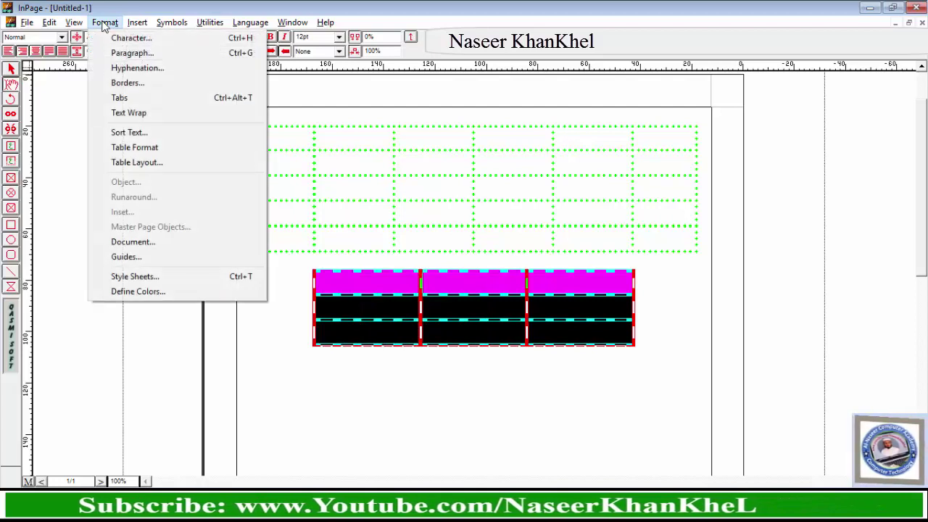
click(135, 147)
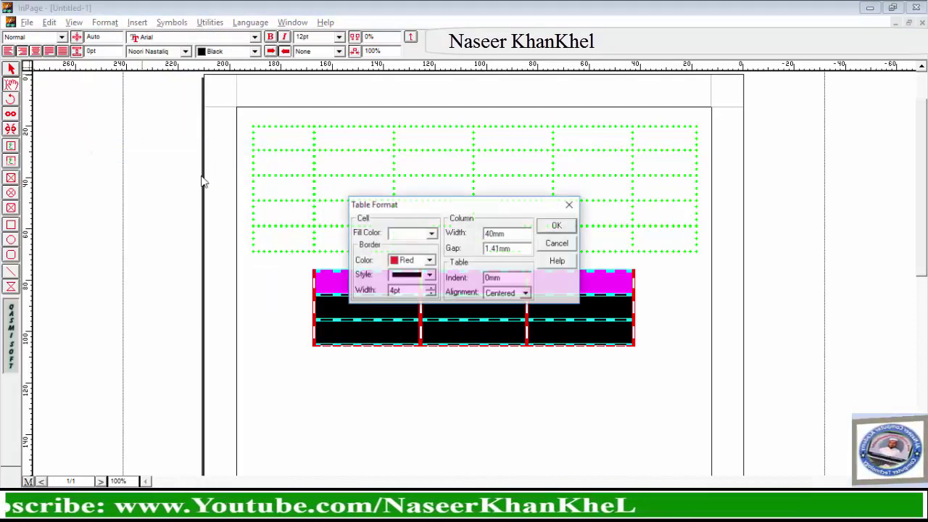
click(430, 277)
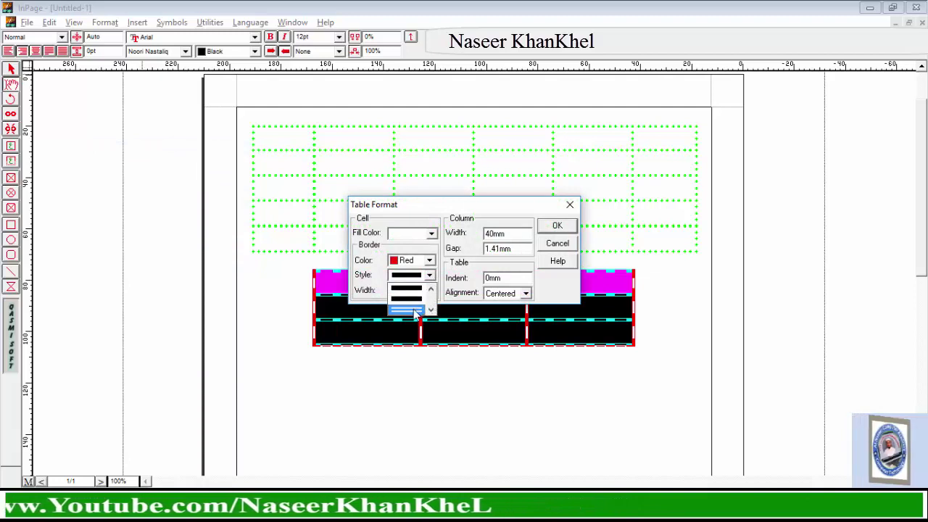
click(414, 313)
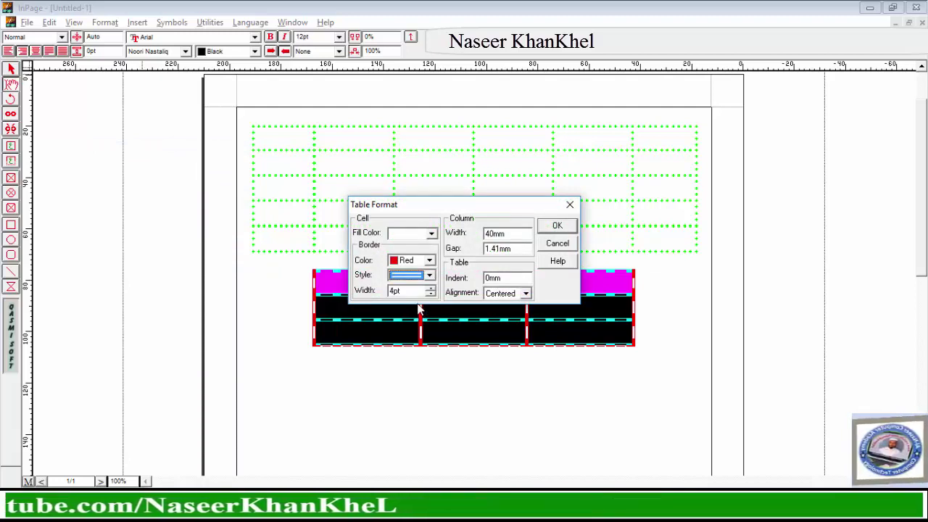
click(555, 227)
click(572, 314)
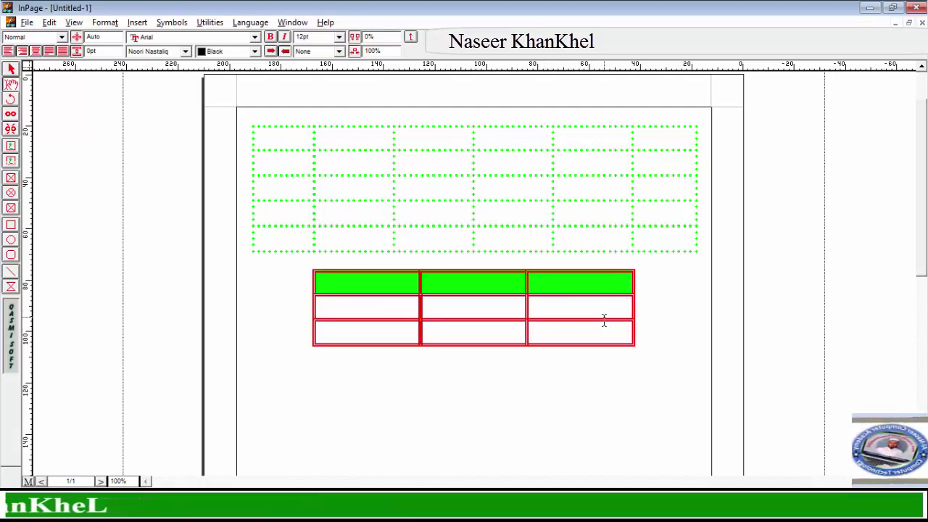
Select all cells of the red-bordered table and set their font size to 18 pt.
drag(580, 290, 373, 327)
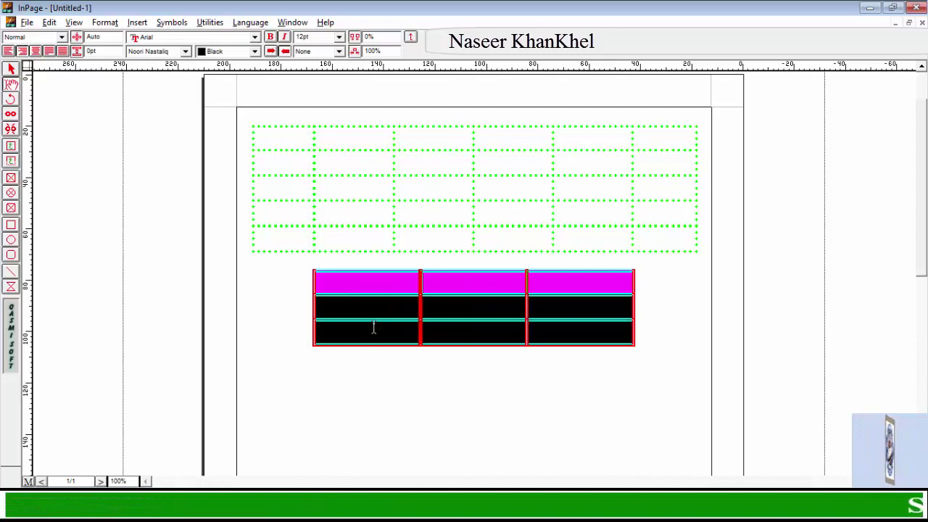
click(339, 37)
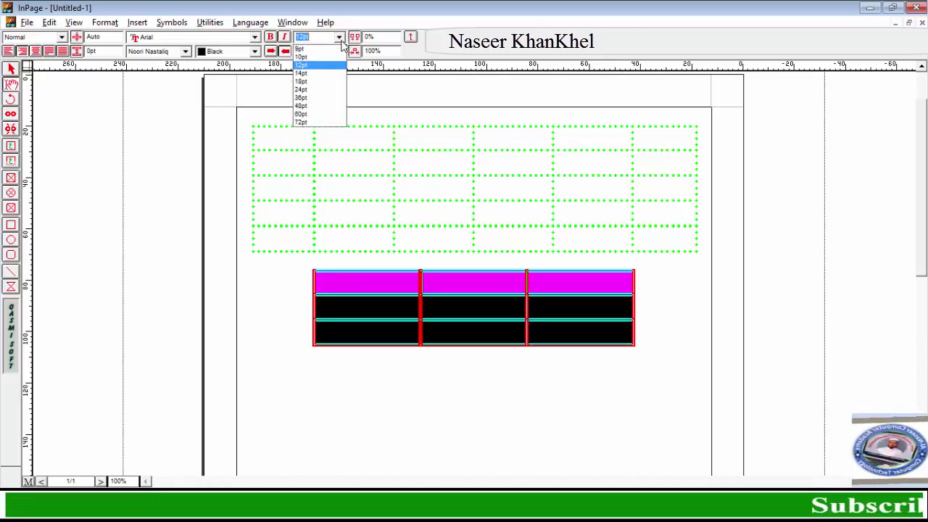
click(317, 82)
key(ctrl+z)
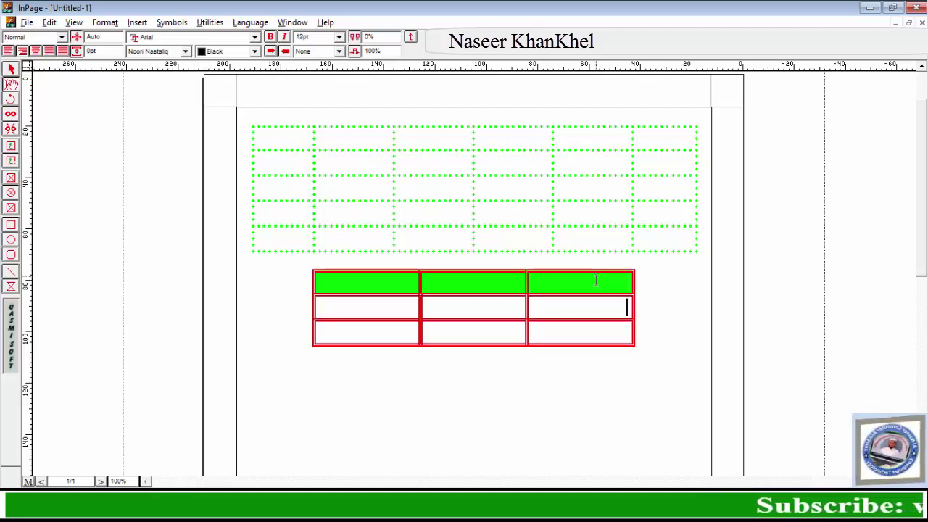
key(ctrl+y)
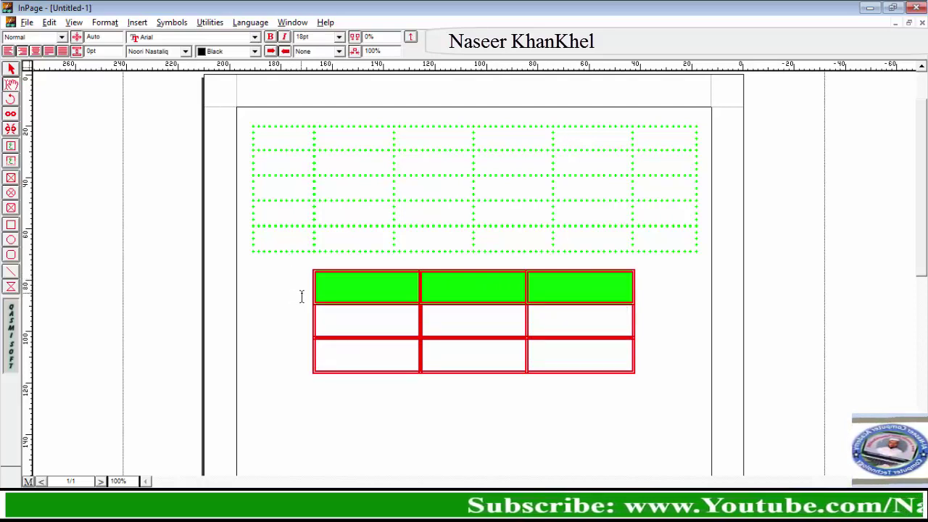
Insert a column after the current one in the red-bordered table through Table Layout.
click(105, 23)
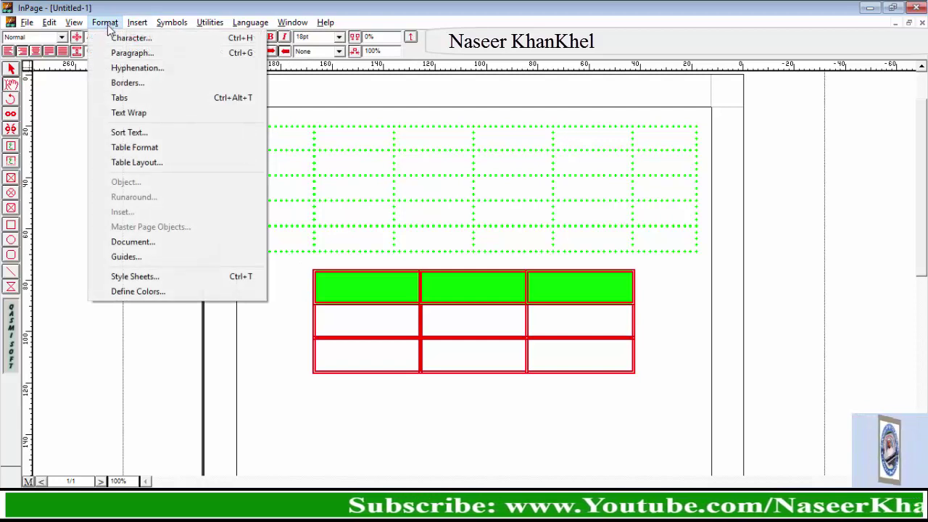
click(156, 164)
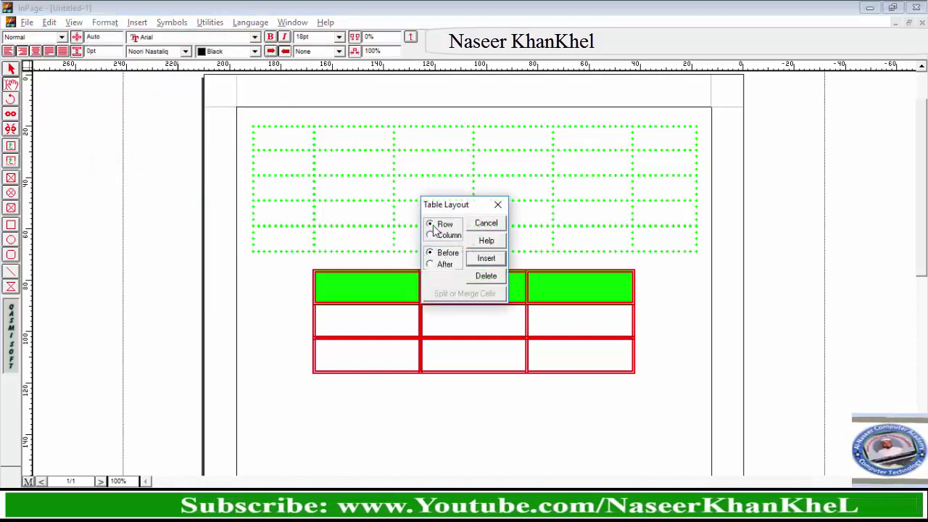
click(430, 235)
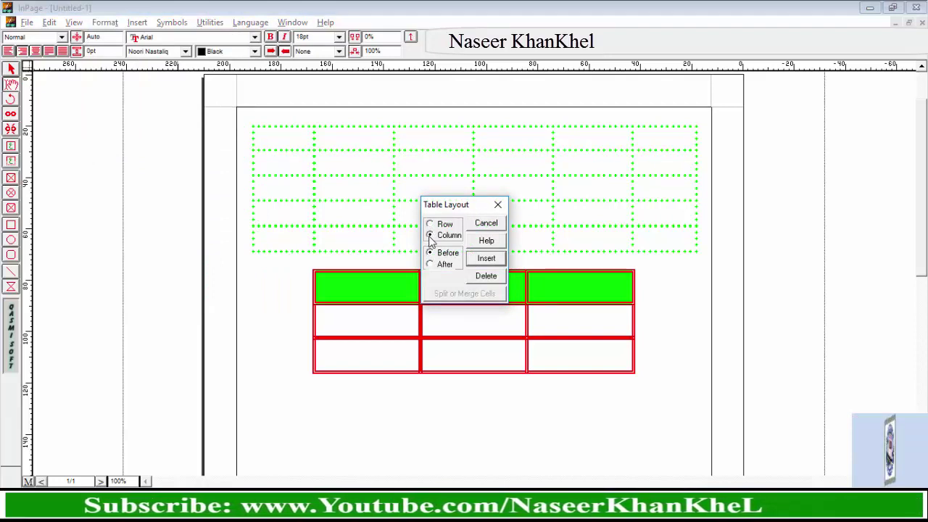
click(430, 225)
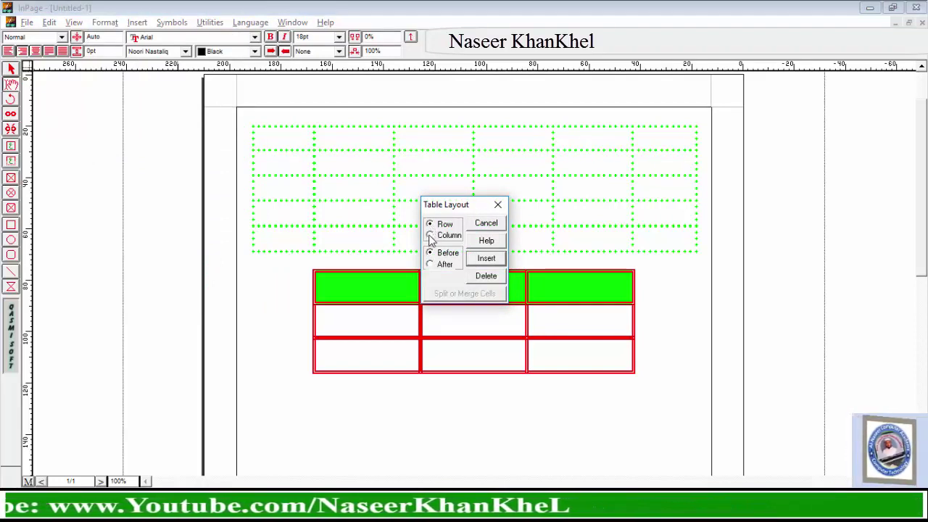
click(432, 238)
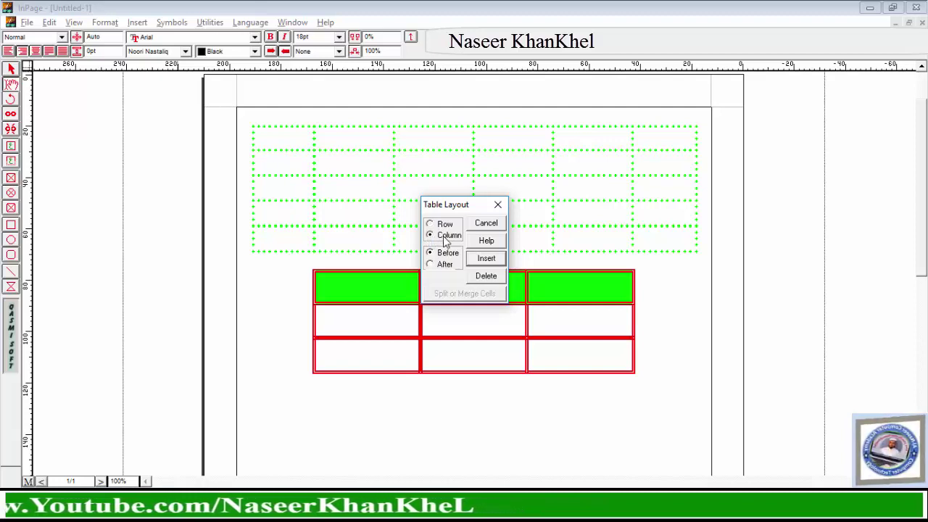
click(430, 265)
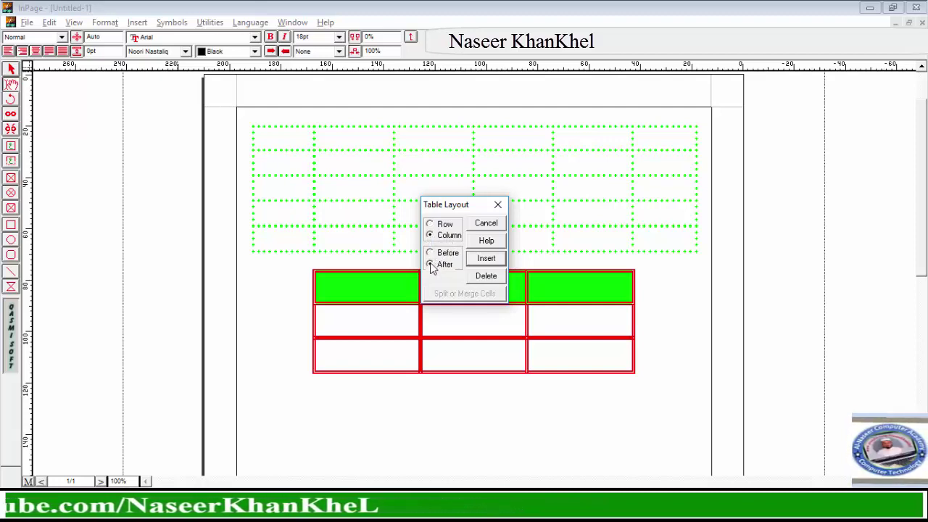
click(430, 252)
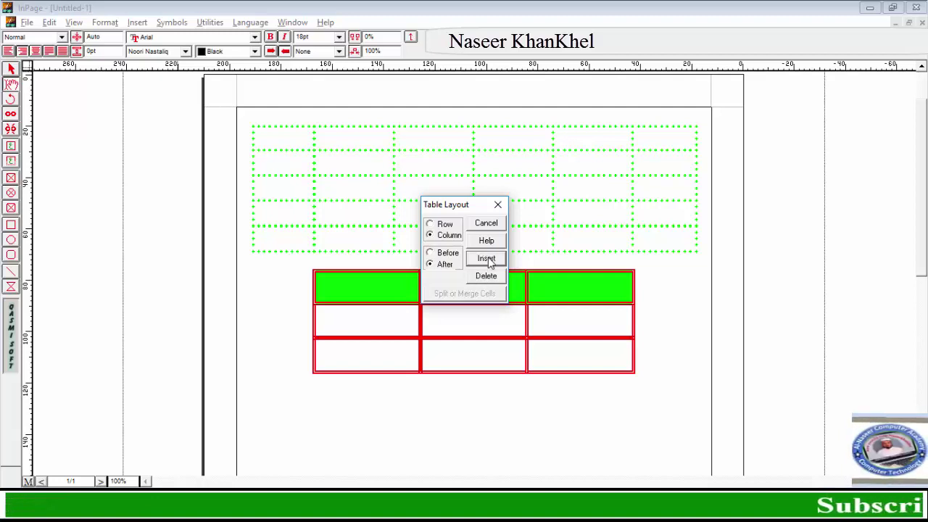
click(486, 259)
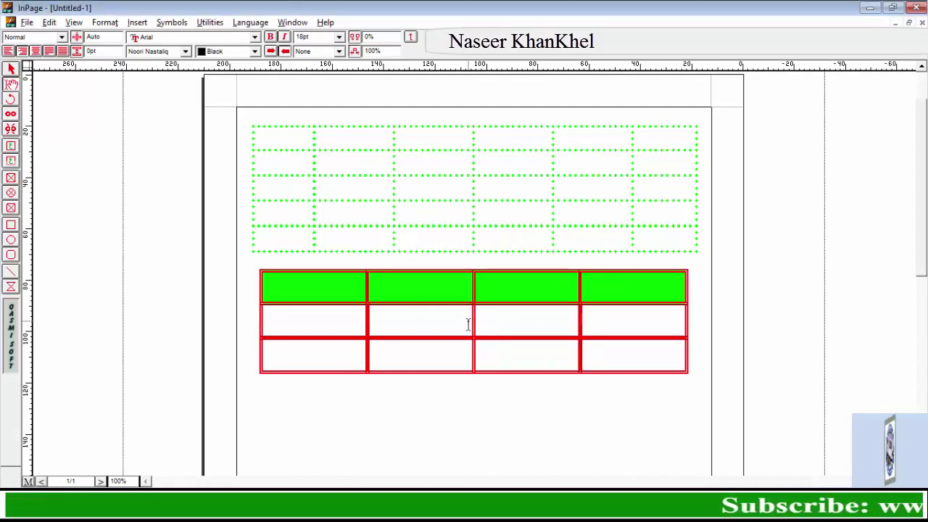
Append five new rows to the end of the red-bordered table, continuing from a cell in its last row.
click(327, 366)
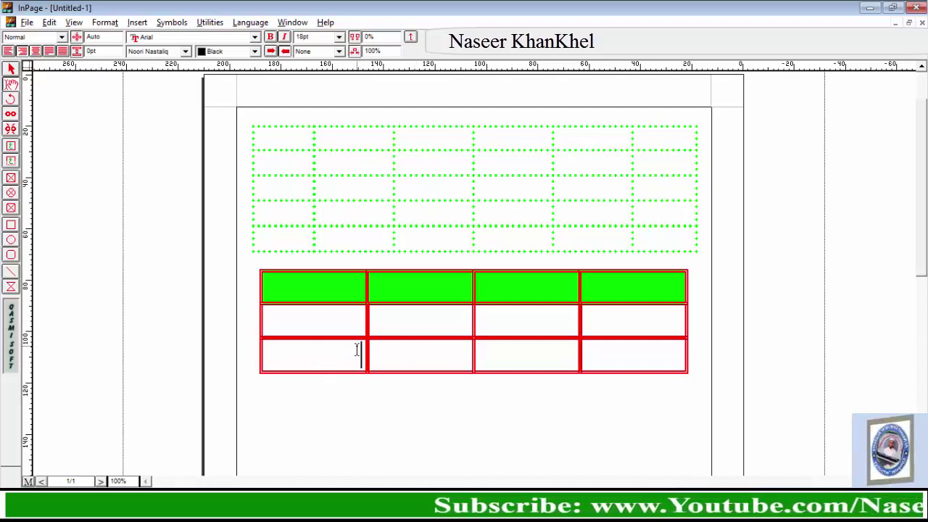
key(Tab)
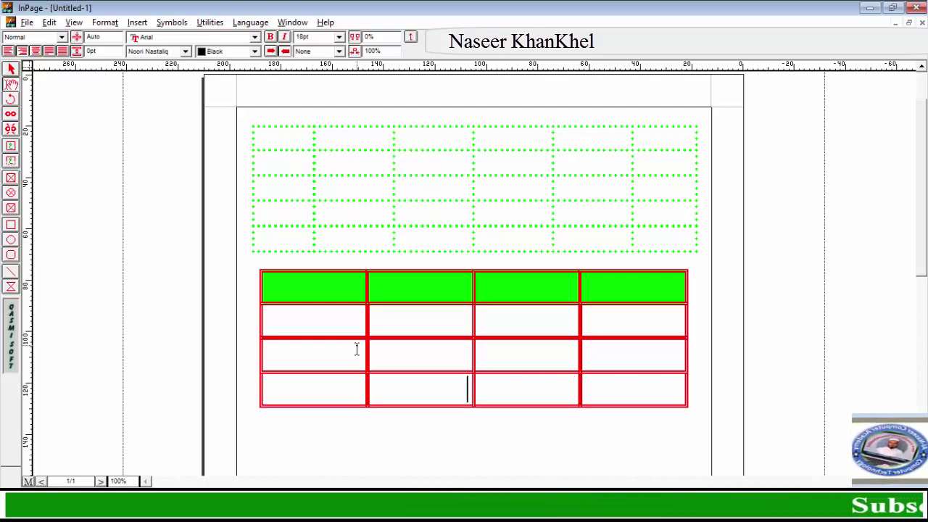
key(Tab)
key(Tab)
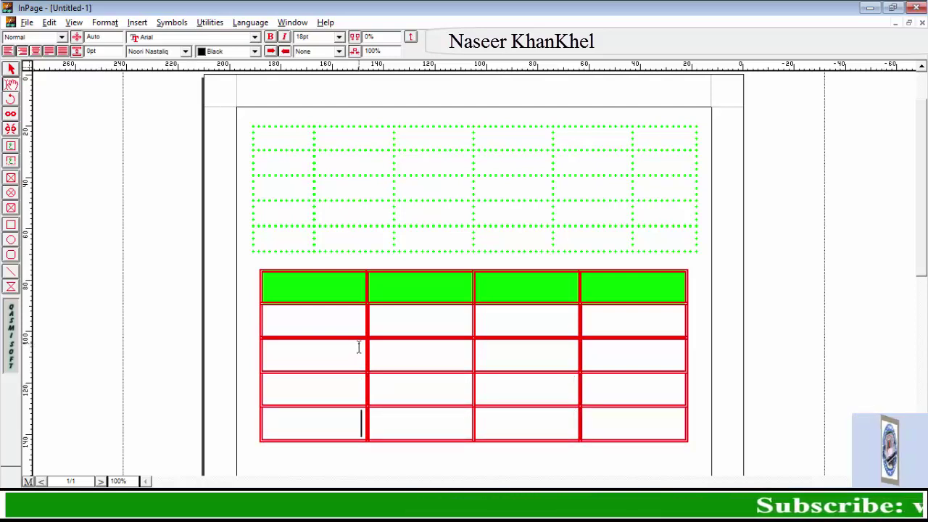
key(Tab)
key(Tab)
key(Tab)
key(Tab)
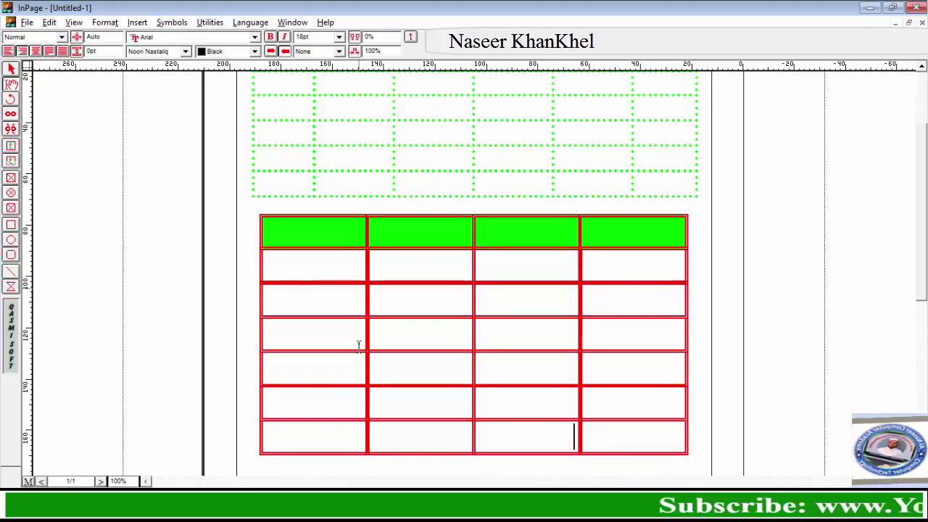
key(Tab)
key(Tab)
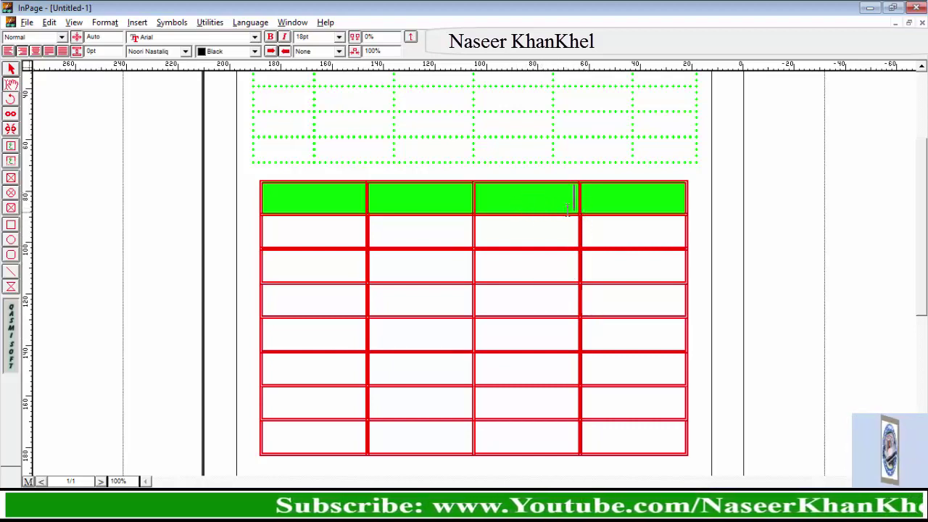
Delete the second column from the right of the red-bordered table through Table Layout.
click(107, 23)
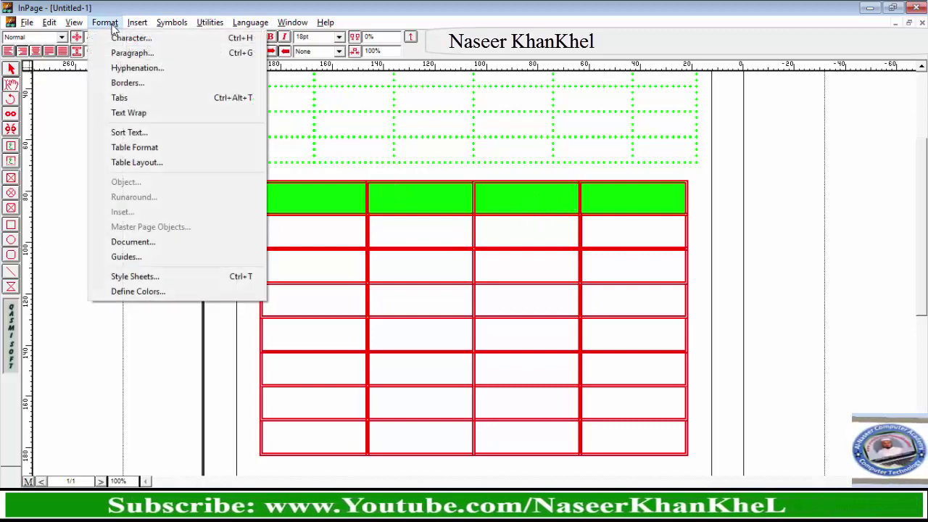
click(138, 163)
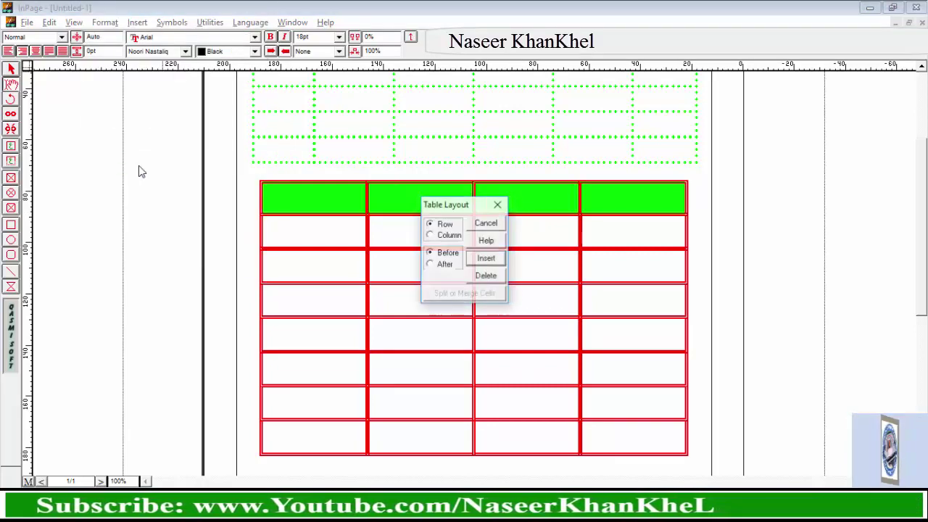
click(430, 237)
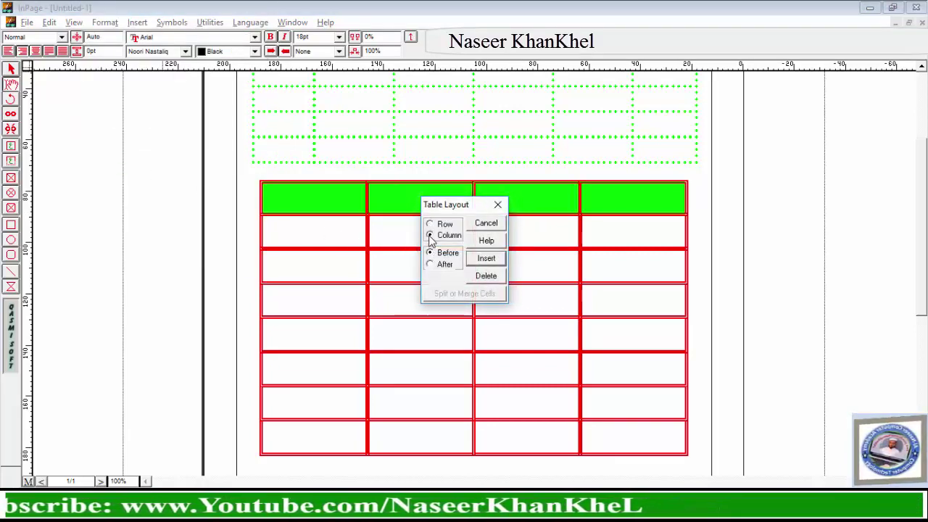
click(485, 277)
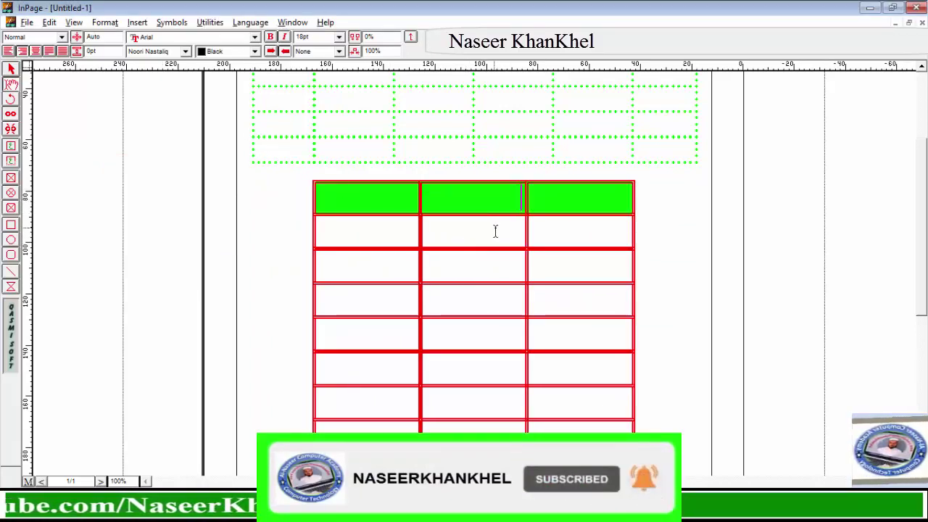
Select the fourth to seventh rows of the red-bordered table and delete them through Table Layout.
drag(572, 433, 375, 276)
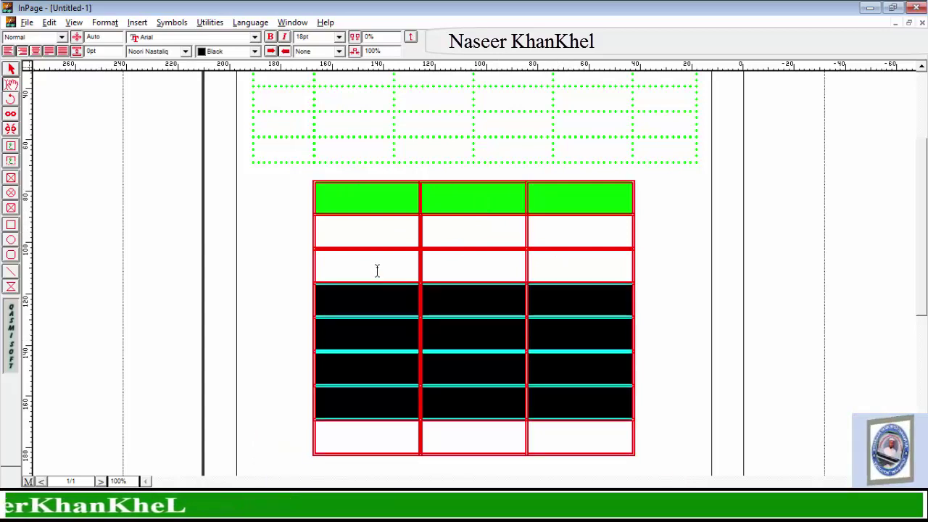
click(105, 22)
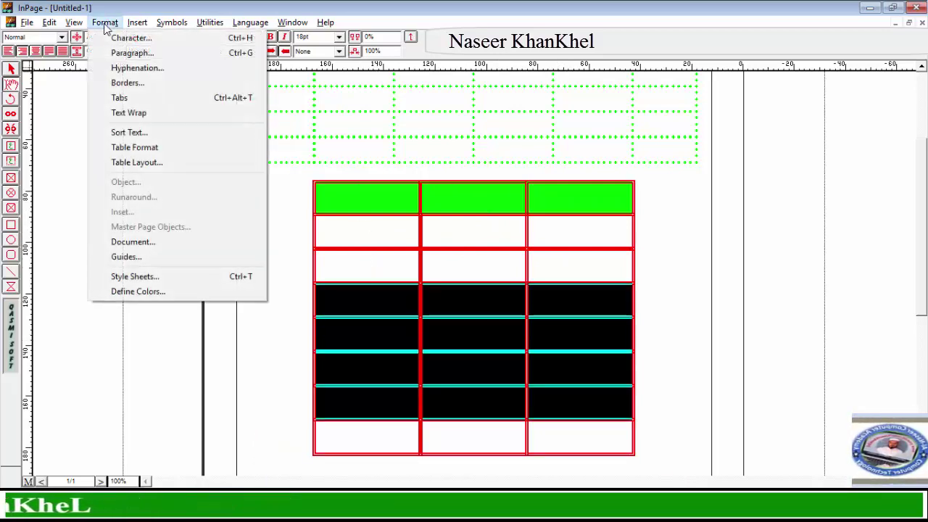
click(148, 166)
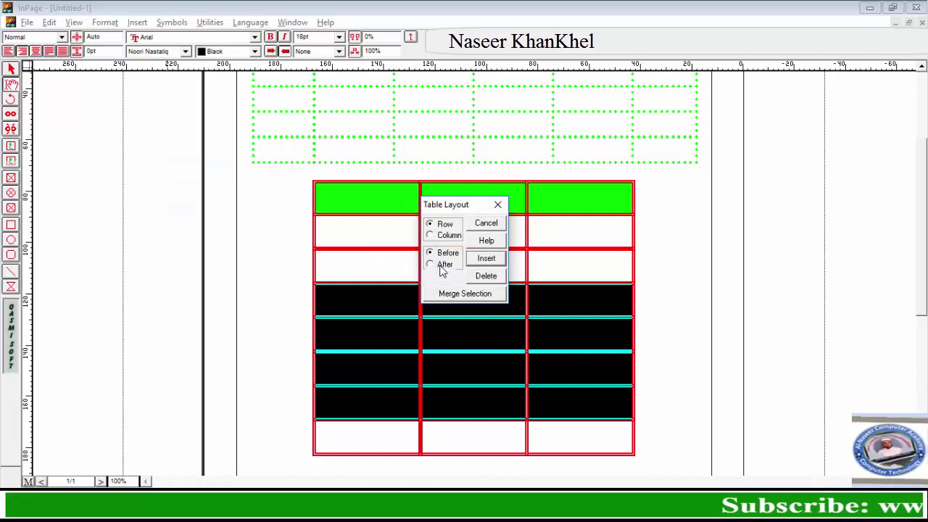
click(486, 277)
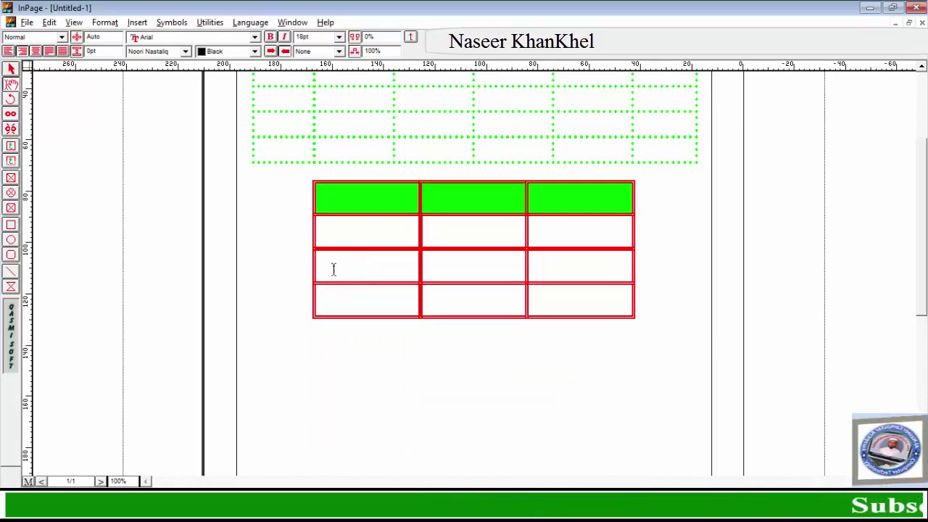
Select the last two rows of the red-bordered table and delete them.
drag(354, 267, 523, 291)
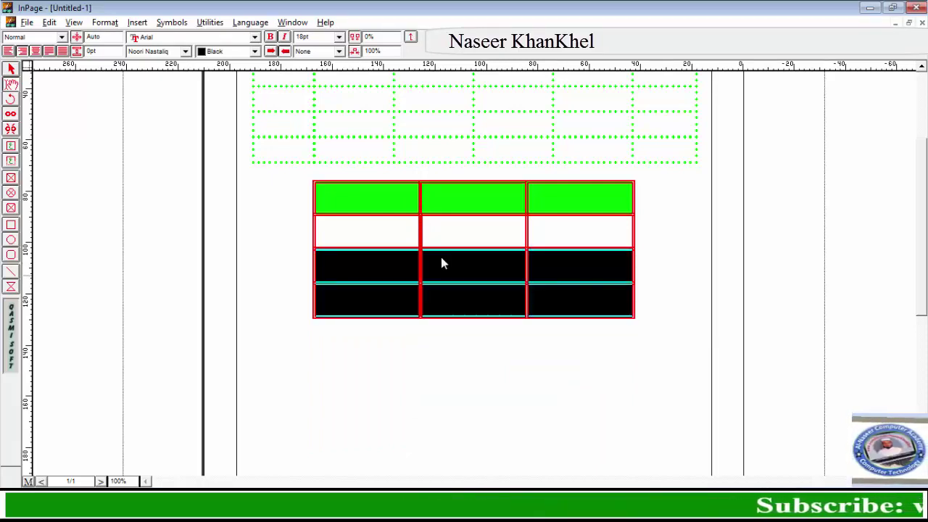
click(106, 23)
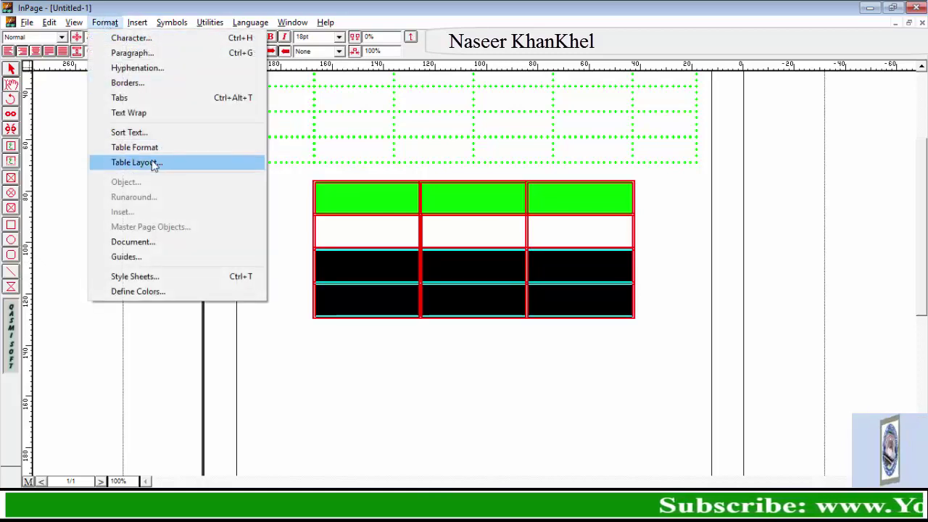
click(154, 161)
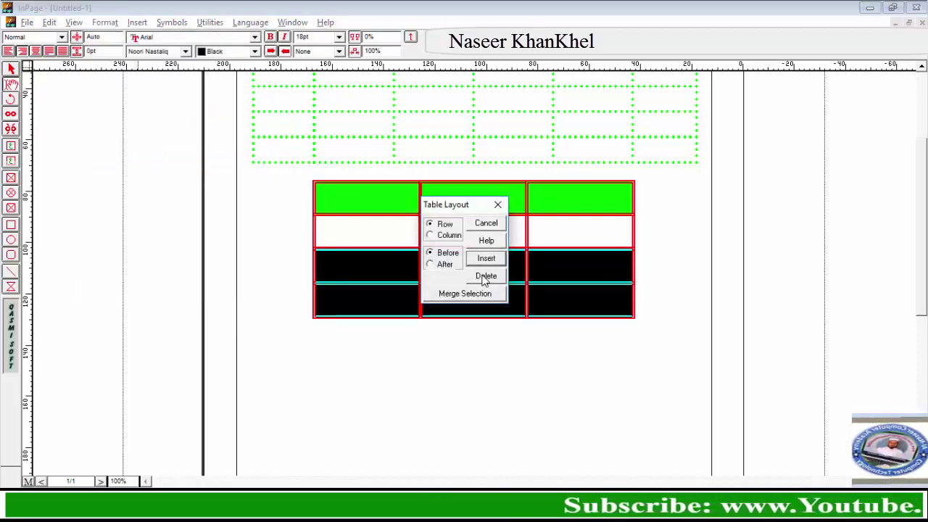
click(485, 277)
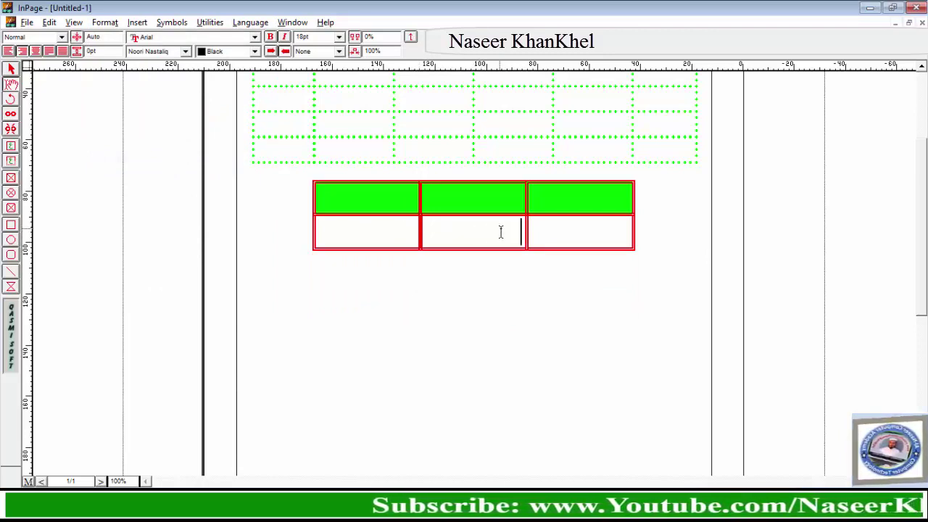
Merge the three green cells in the first row of the red-bordered table into a single cell through Table Layout.
drag(542, 194, 395, 201)
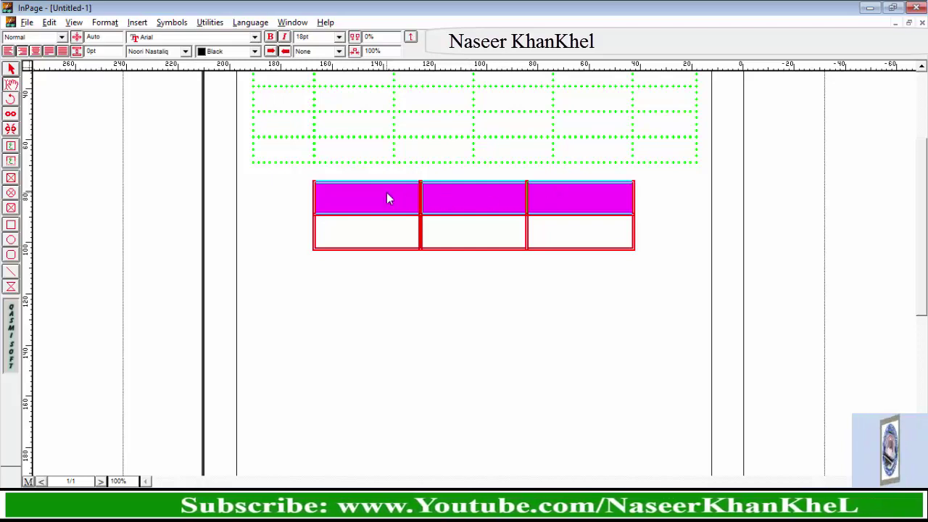
click(103, 16)
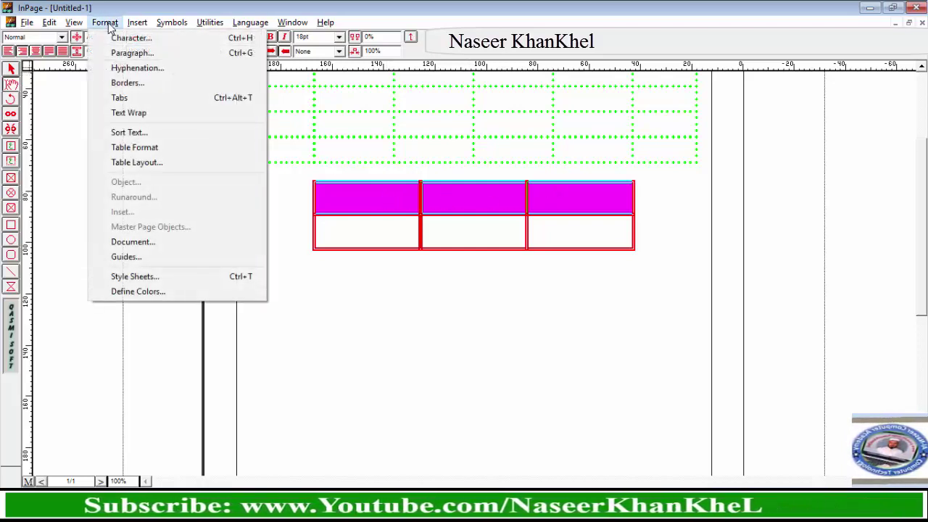
click(178, 162)
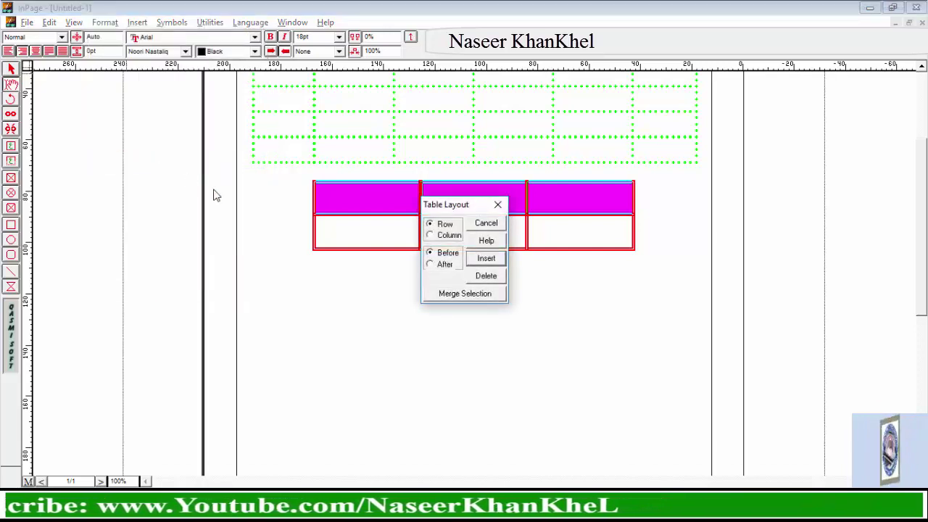
click(467, 296)
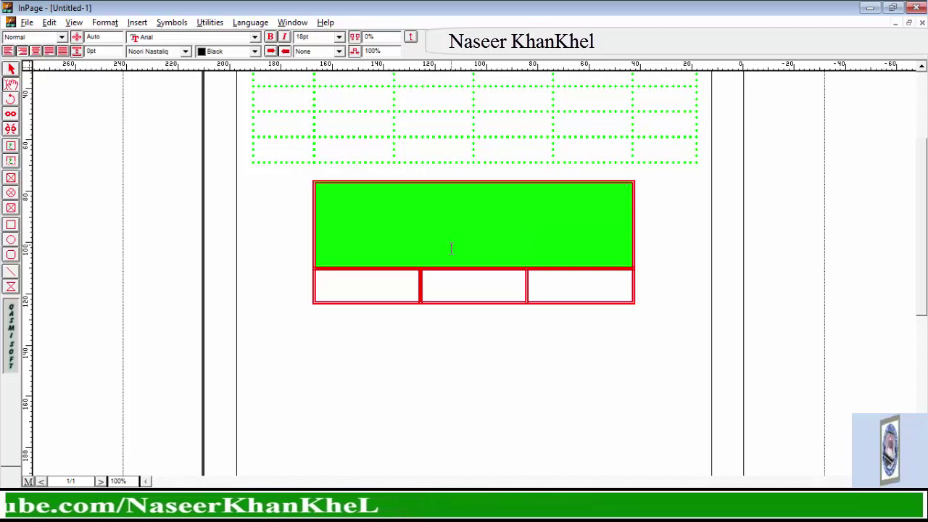
key(Delete)
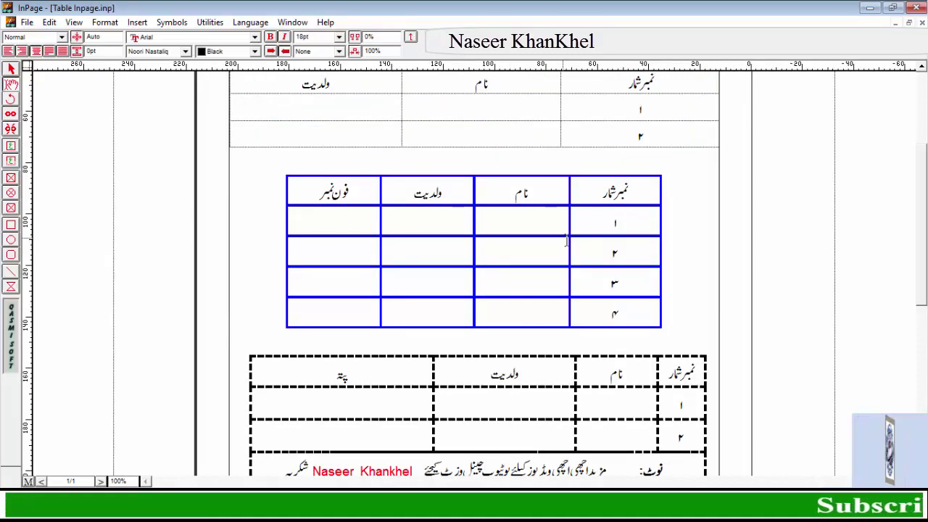
Select all rows of the blue-bordered table in Table Inpage.inp and delete them through Table Layout.
drag(601, 204, 324, 305)
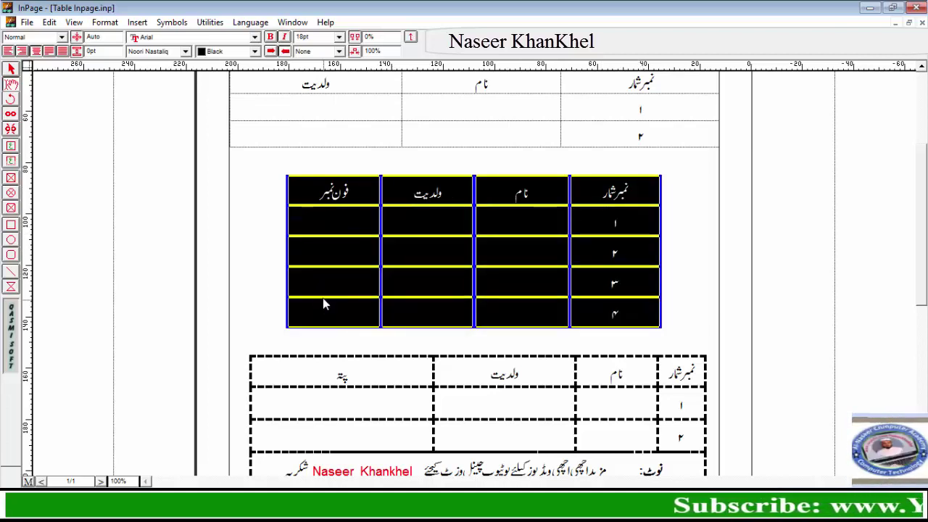
click(105, 22)
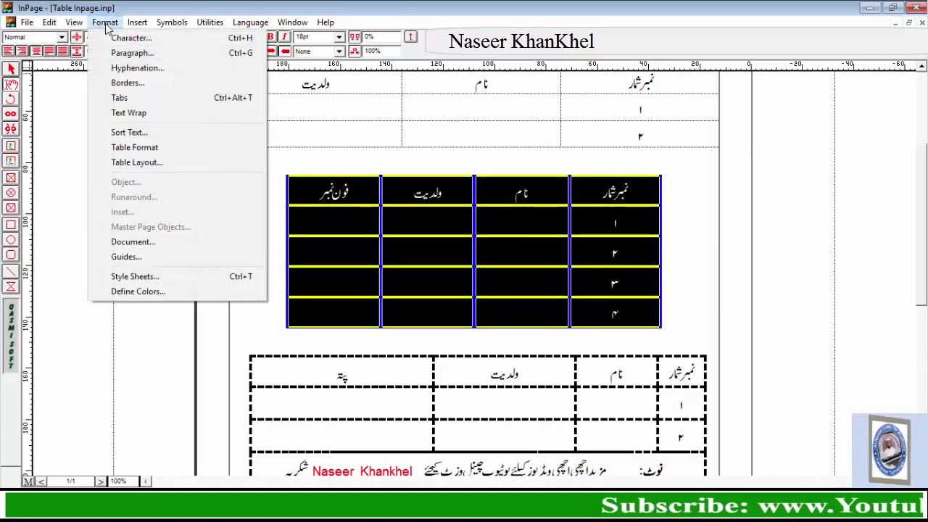
click(157, 162)
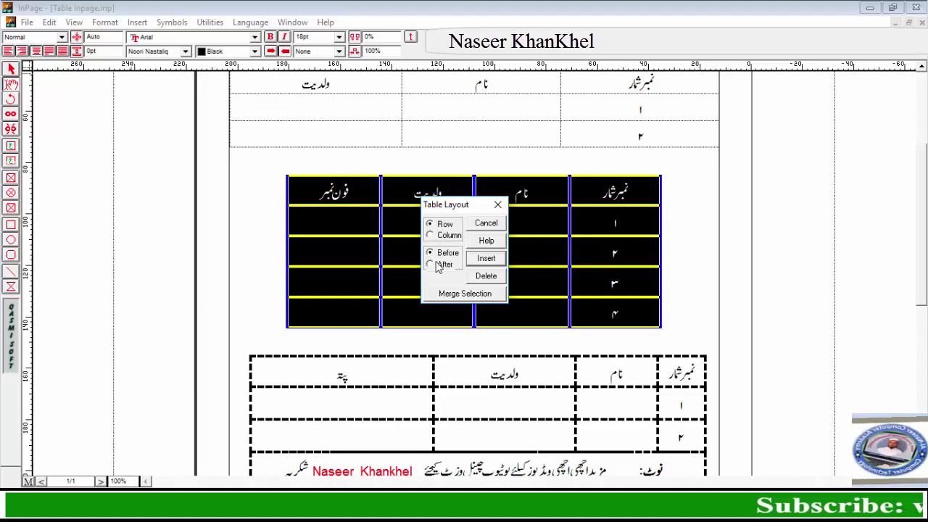
click(486, 279)
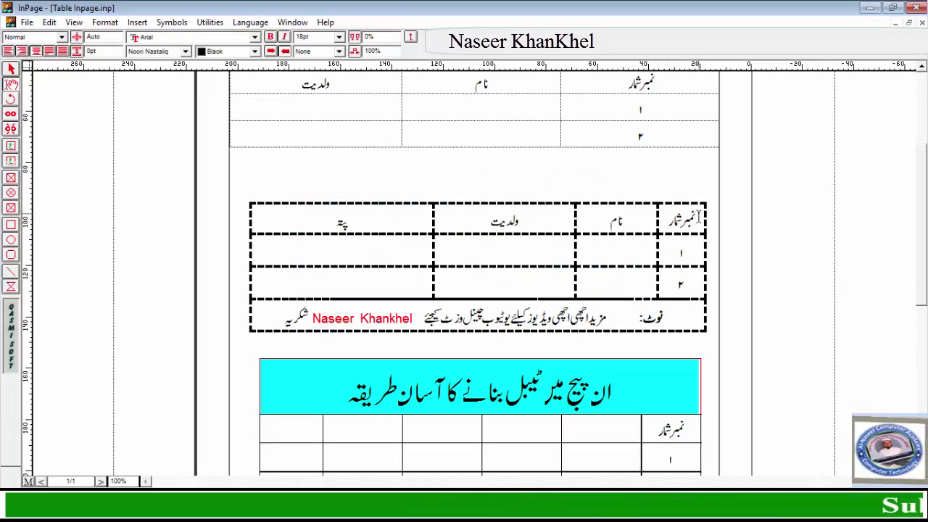
Select the whole dashed-border table, including its note row, and open Table Layout for it.
drag(617, 241, 429, 277)
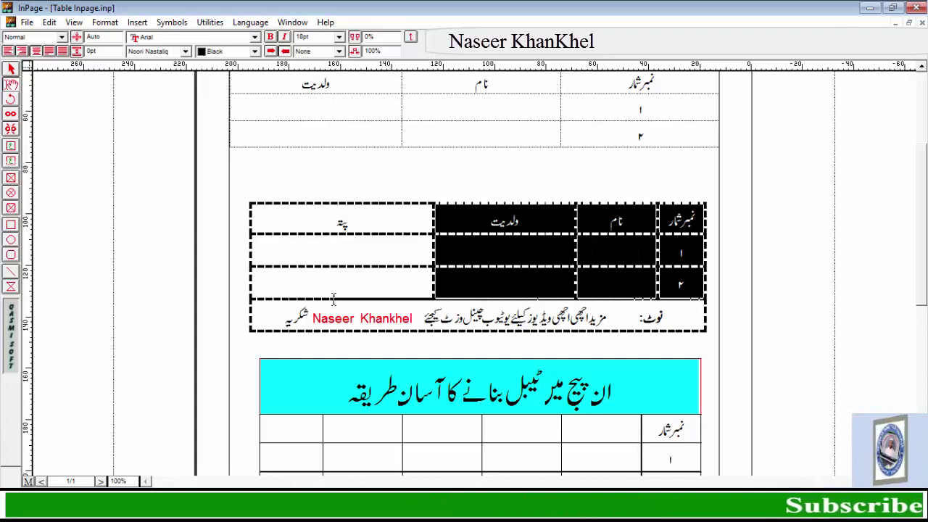
drag(334, 298, 310, 313)
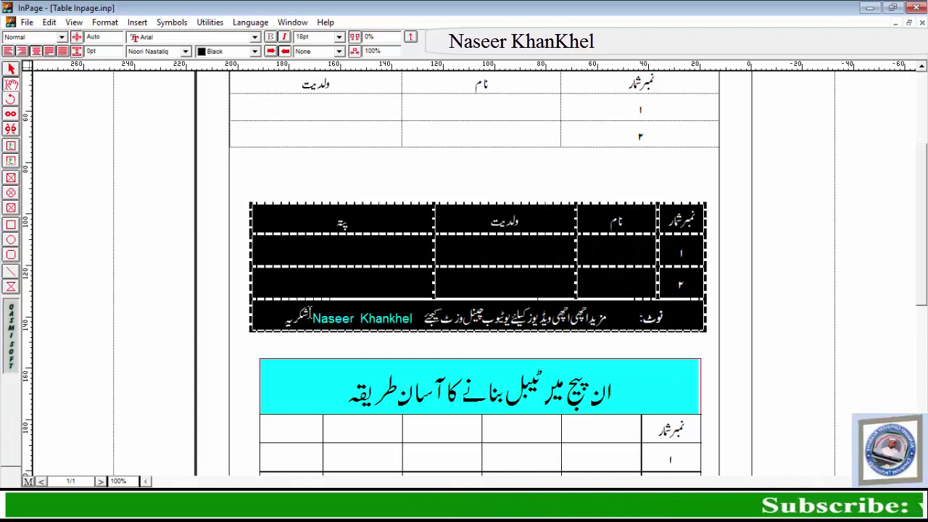
click(103, 23)
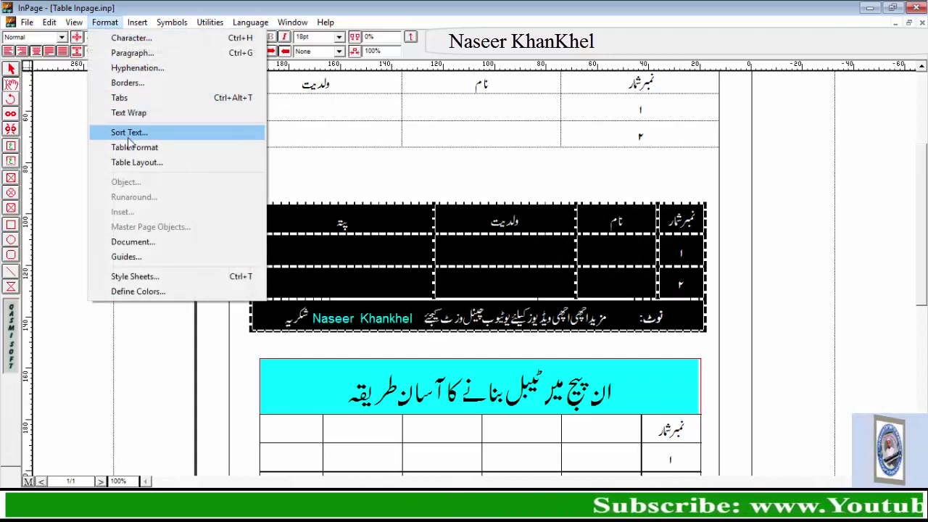
click(138, 162)
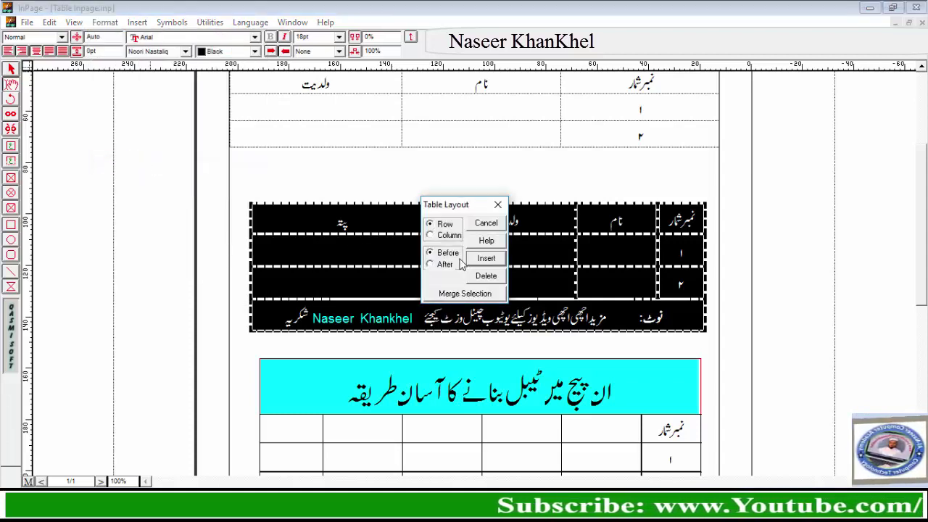